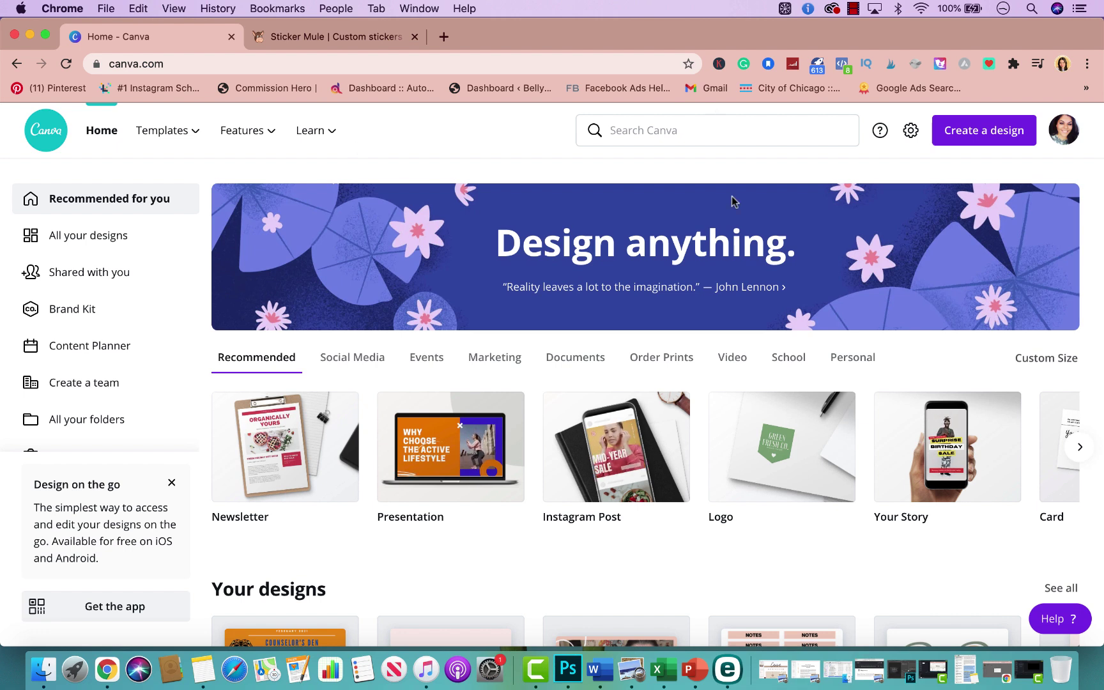
Create a blank custom-size design of 3 × 3 inches, keeping inches as the unit
click(959, 131)
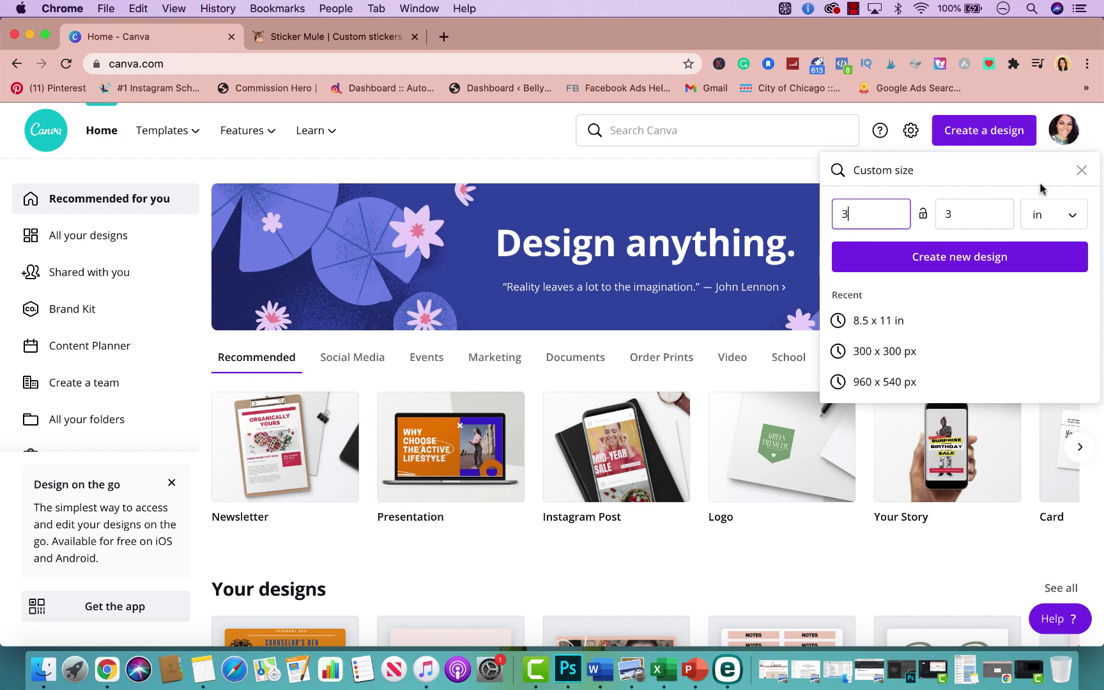
click(1048, 216)
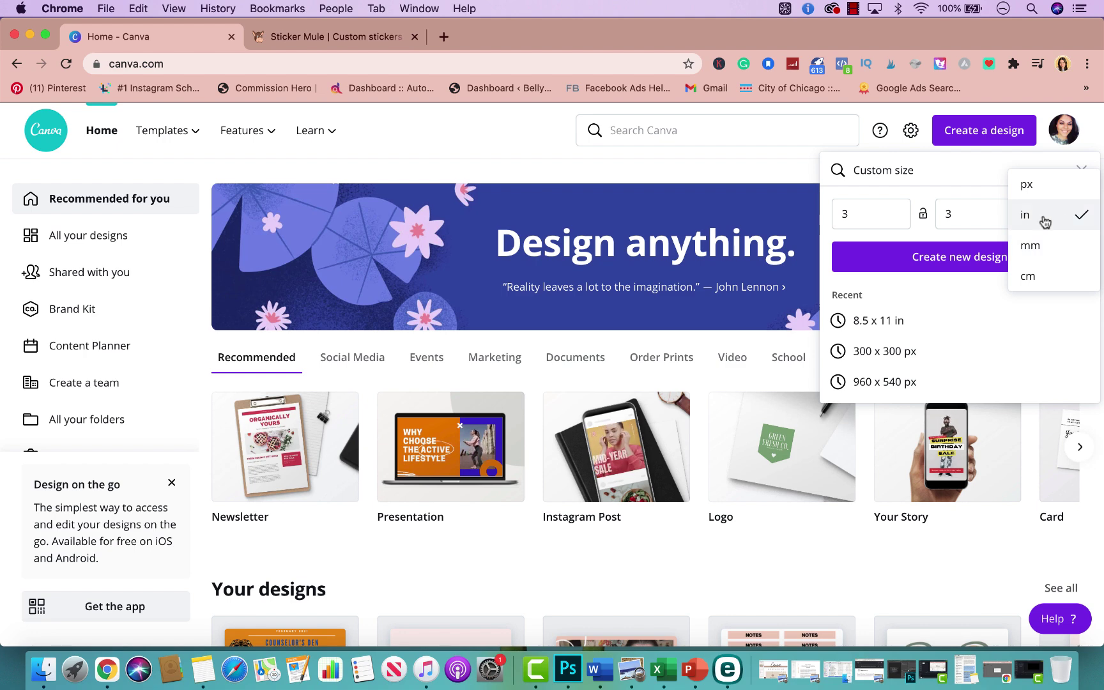
click(1035, 217)
click(975, 257)
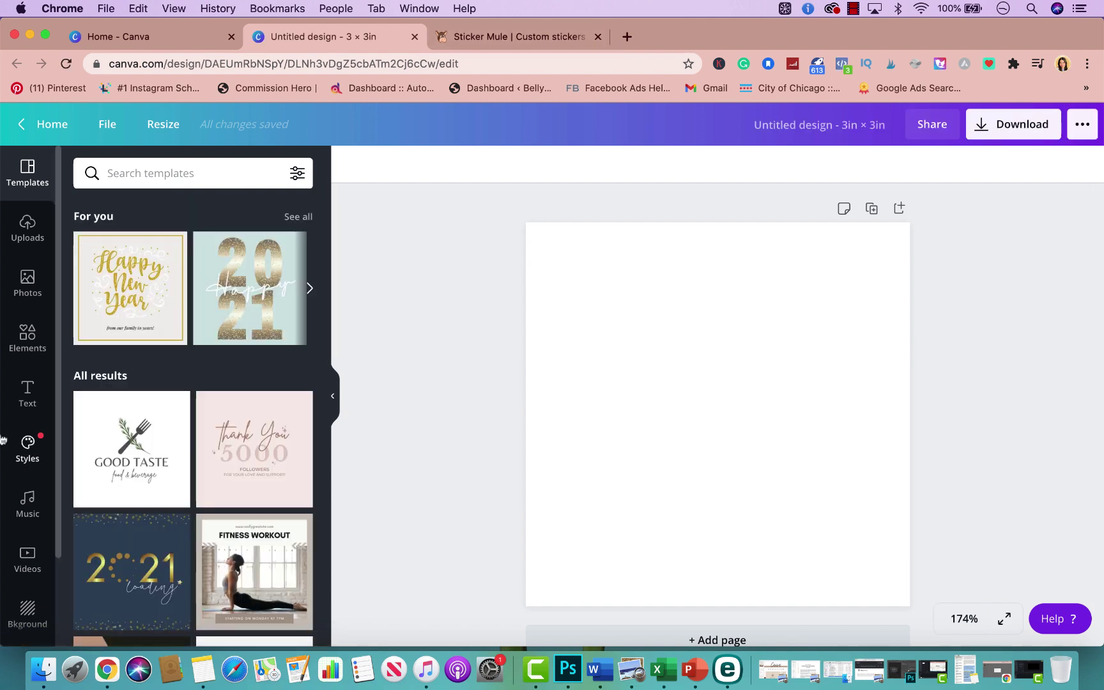
Add a gold circle from Shapes and enlarge it to about 2.9 × 2.9 in
click(28, 339)
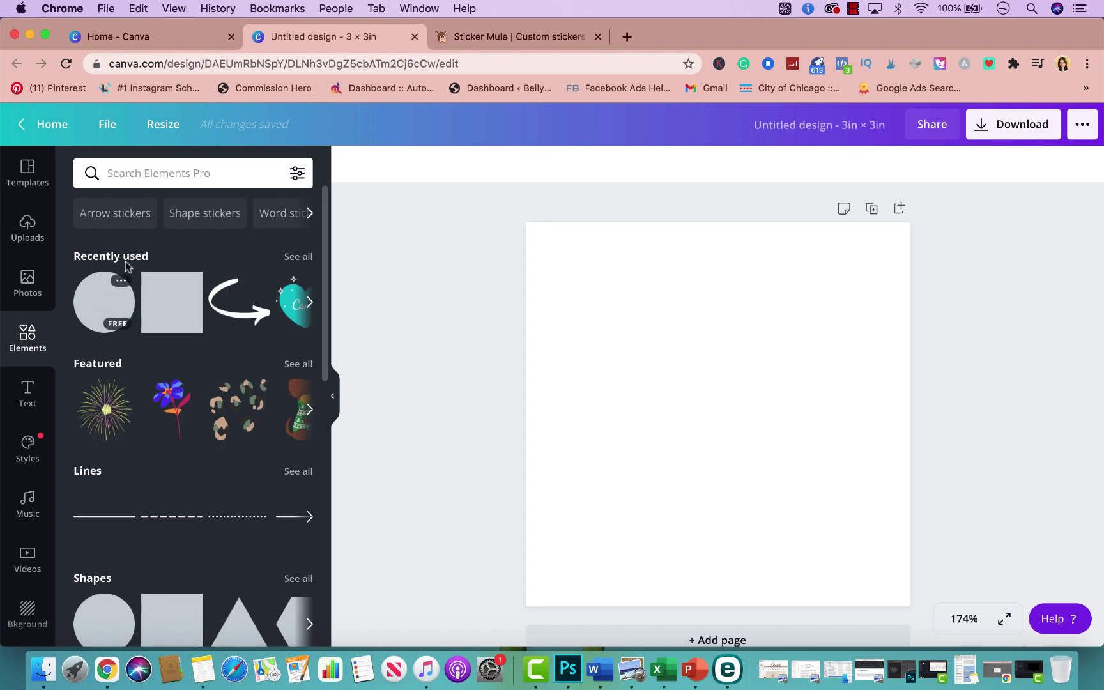
scroll(118, 448, down, 3)
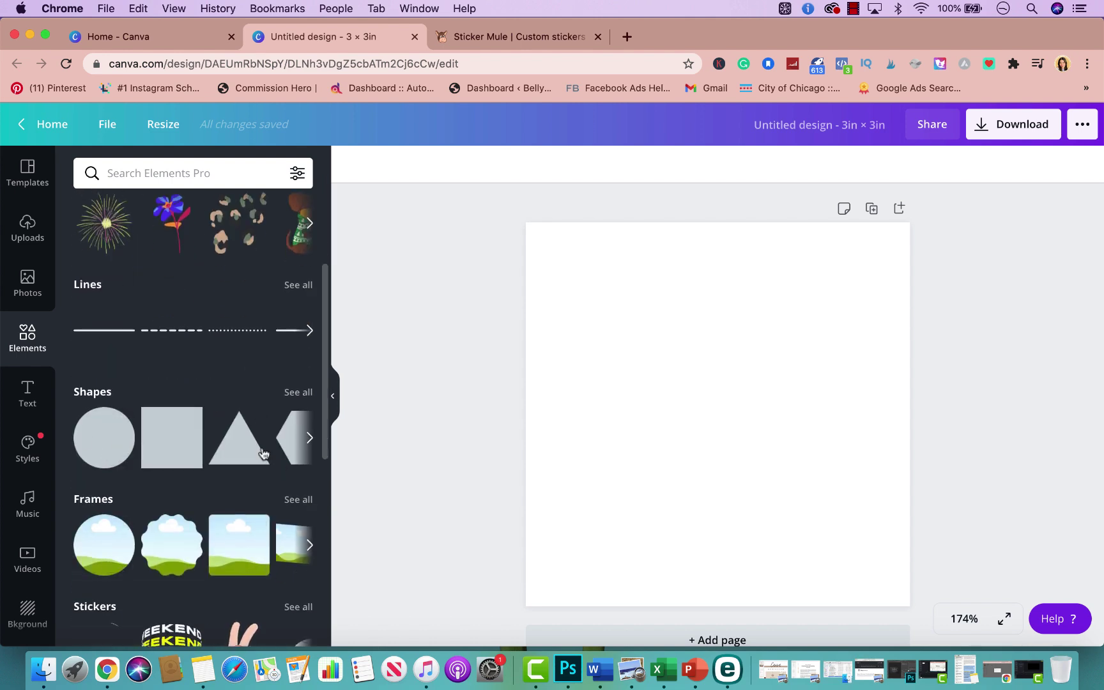
click(98, 444)
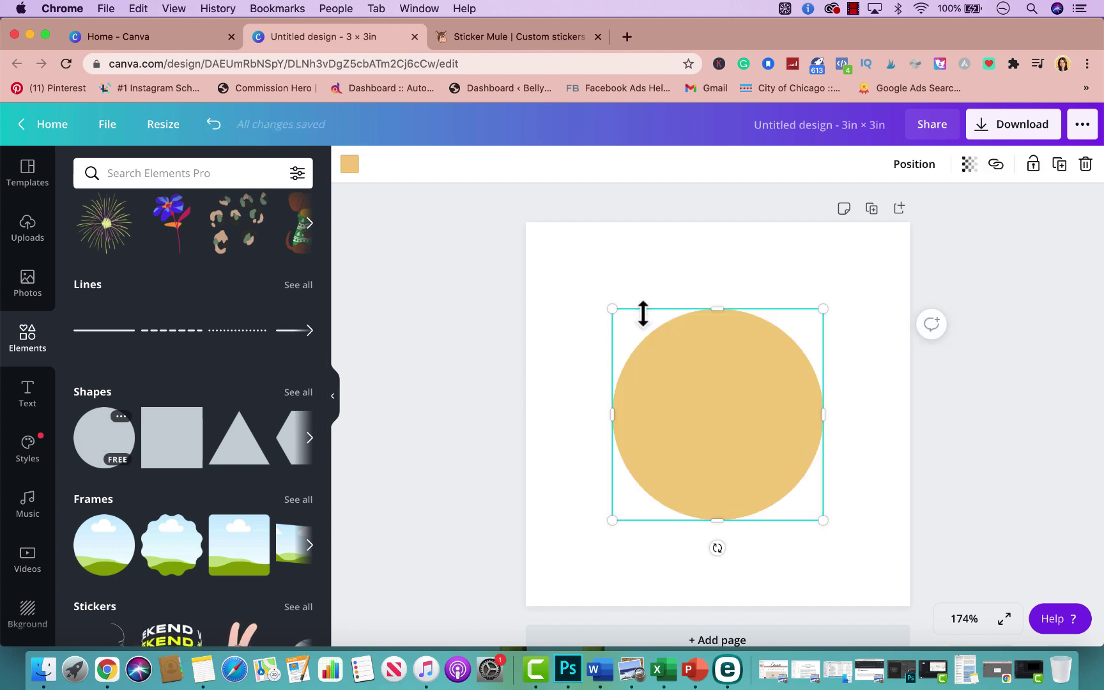
drag(610, 310, 522, 230)
drag(820, 523, 903, 595)
click(1072, 437)
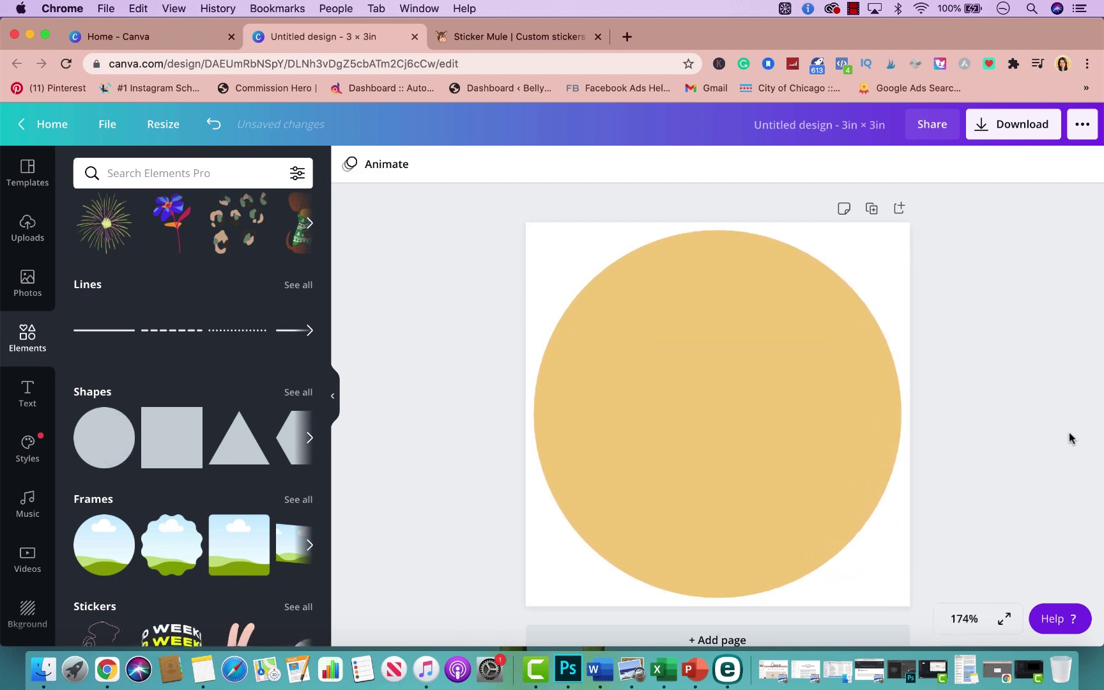
Recolour the large circle to the pale blush pink swatch in the NB palette
click(770, 321)
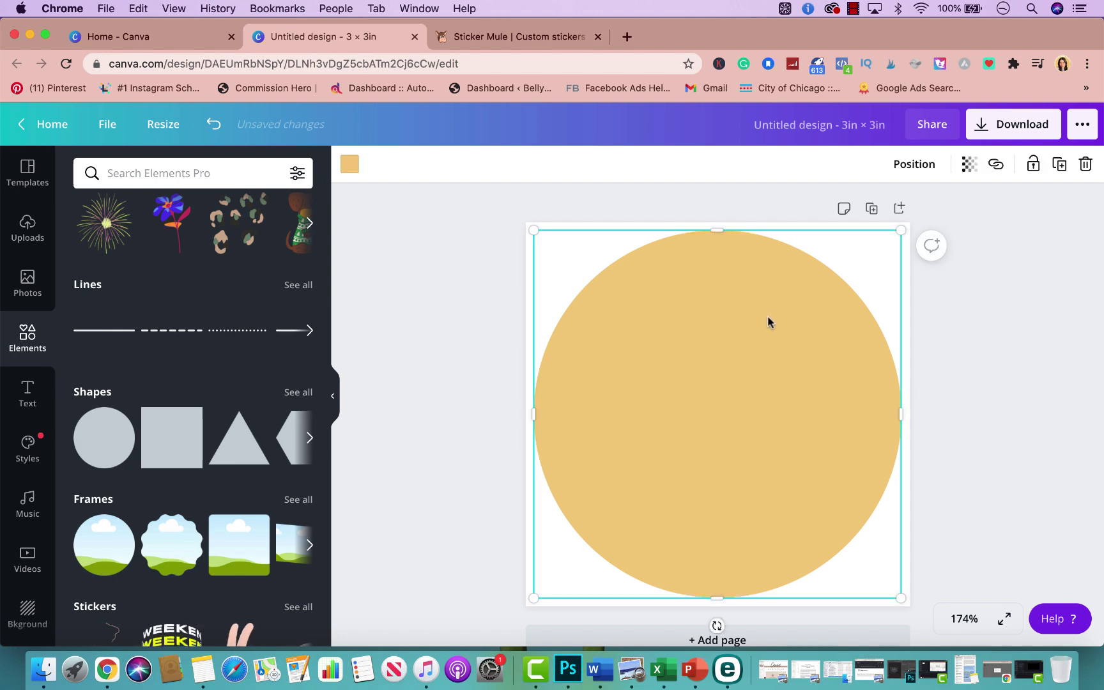
click(347, 163)
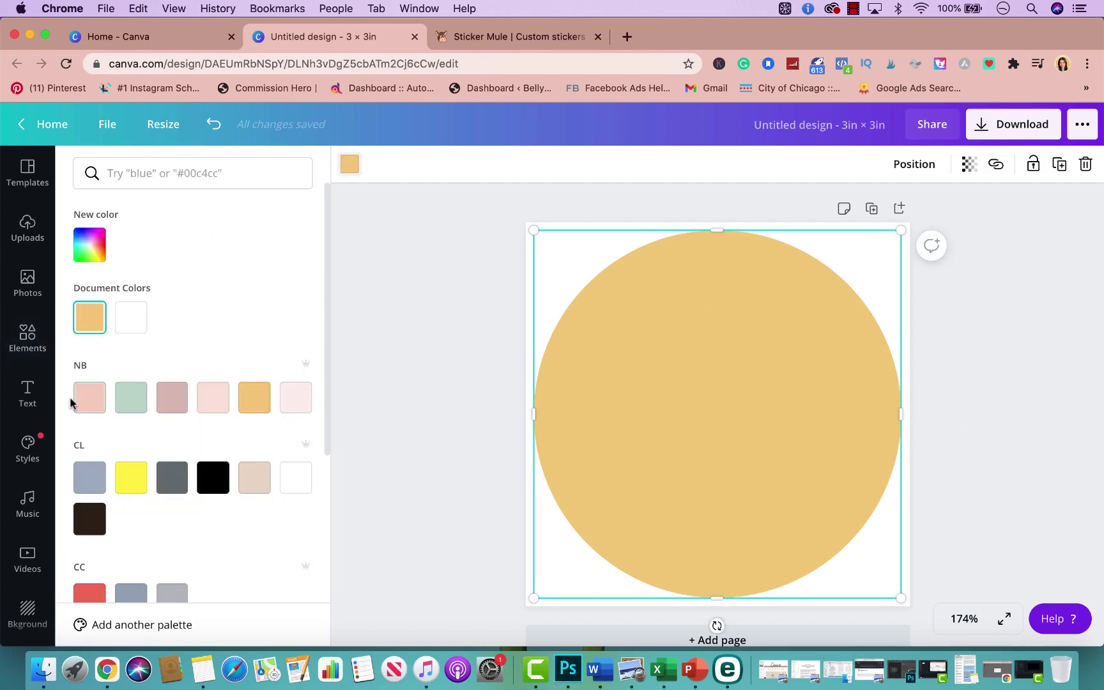
click(261, 398)
click(298, 400)
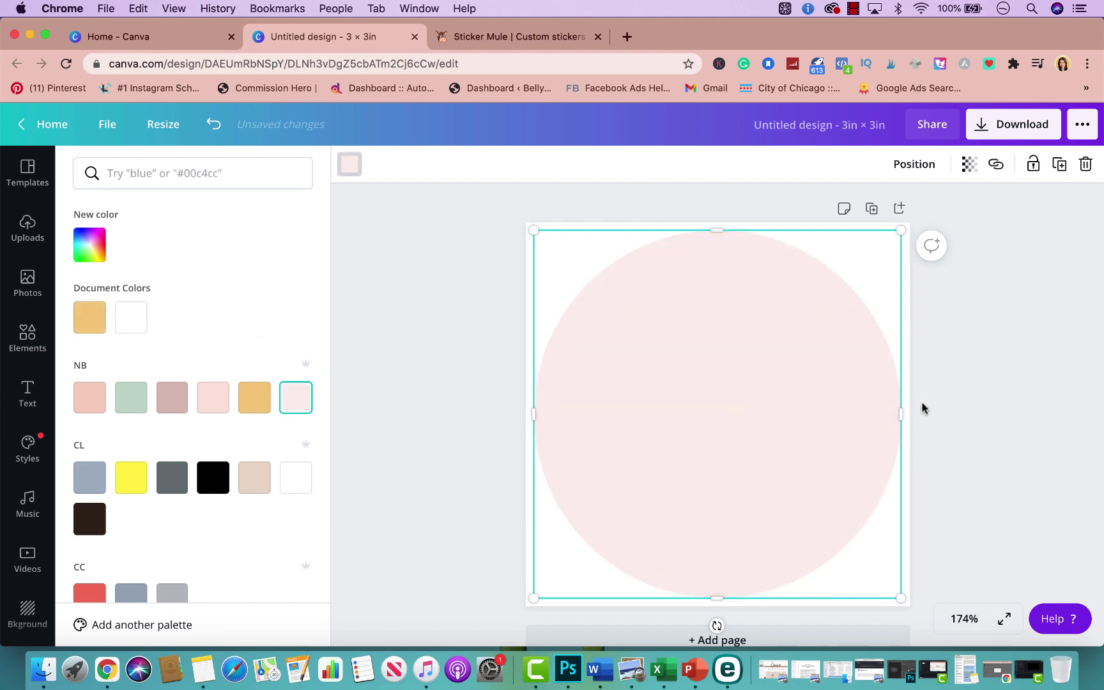
click(986, 409)
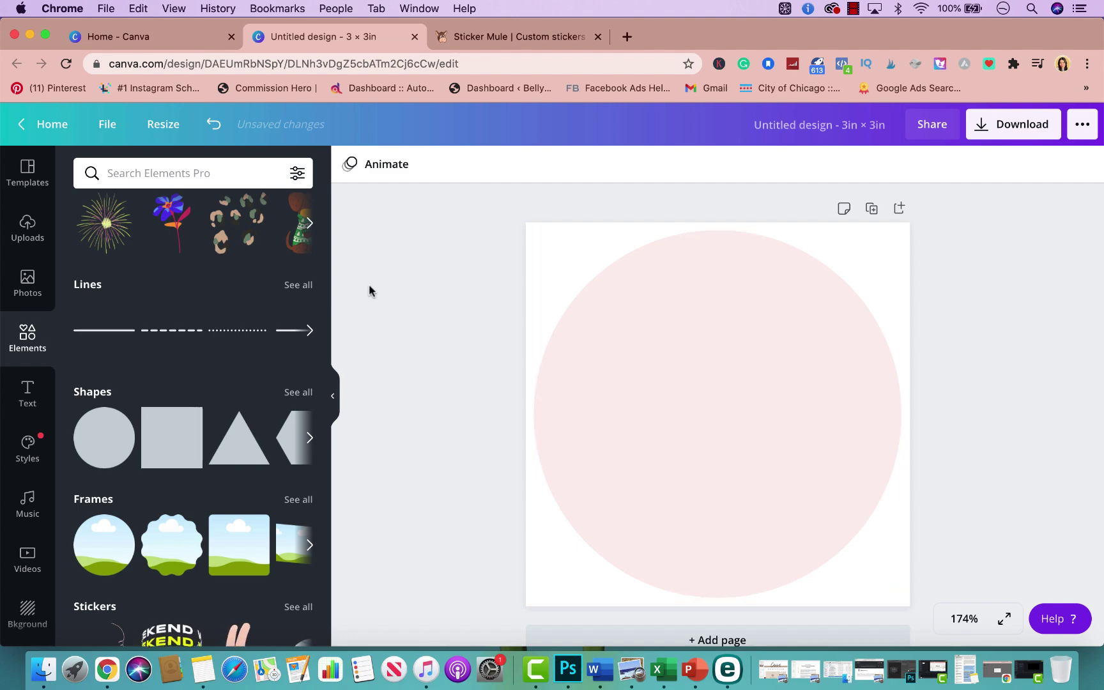
Add a heading text box reading 'Thank You!'
click(29, 391)
scroll(135, 460, down, 2)
scroll(134, 460, up, 2)
click(166, 246)
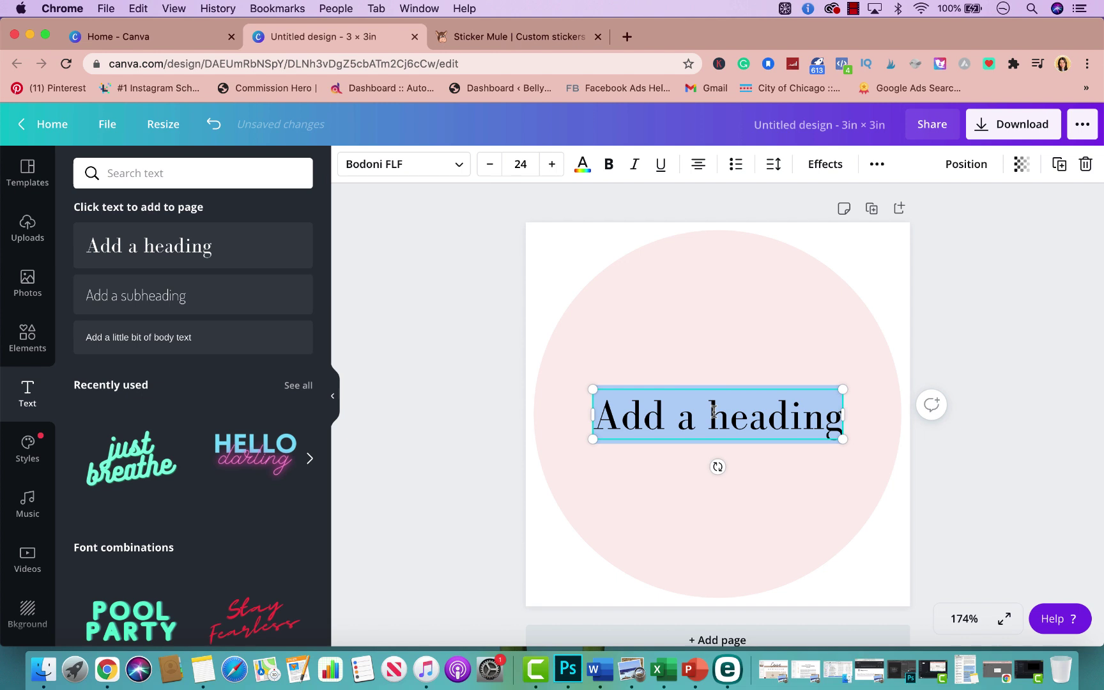
text(Ta)
key(BackSpace)
text(hank You)
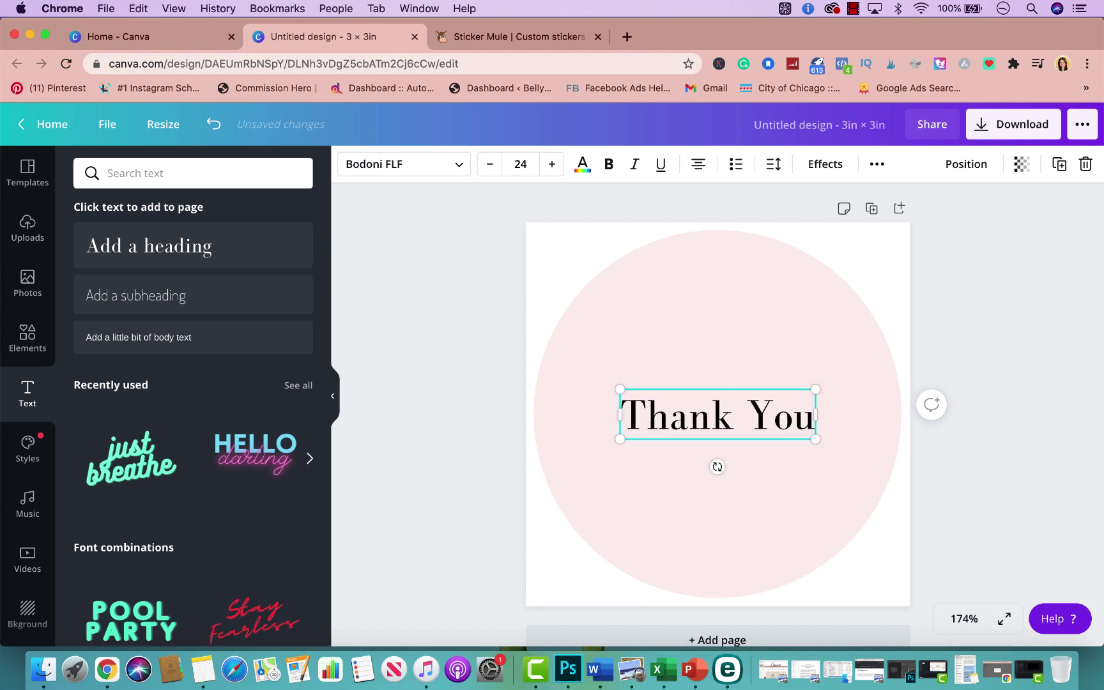
text(!)
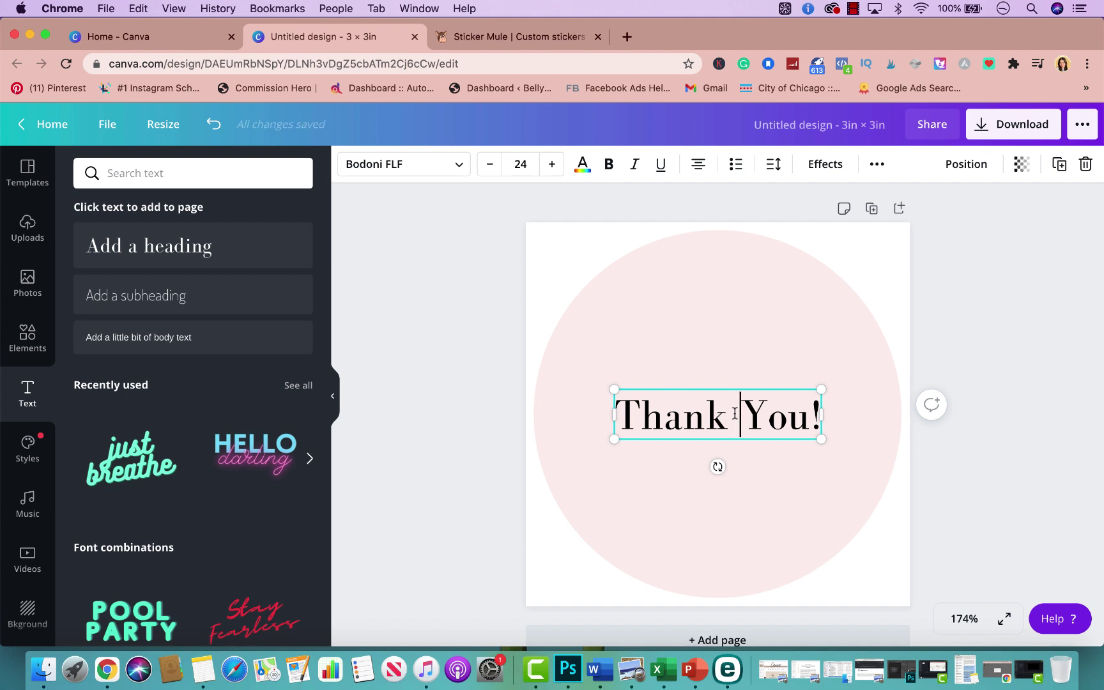
Set the Thank You! heading to the Halimum script font
triple_click(735, 412)
click(428, 171)
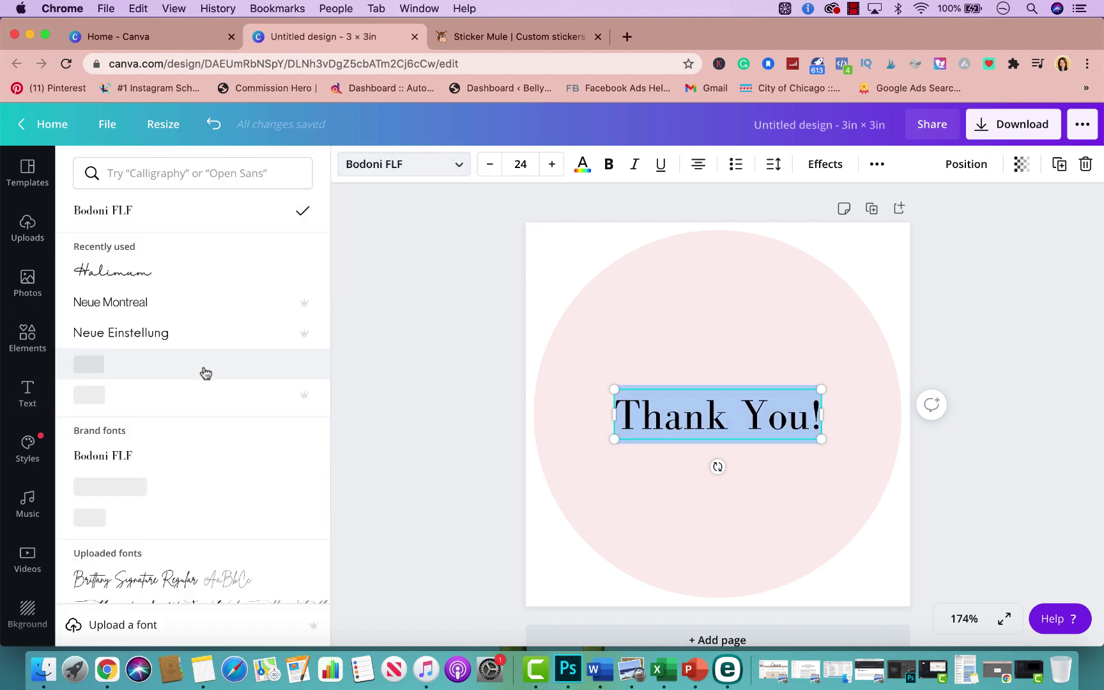
click(207, 406)
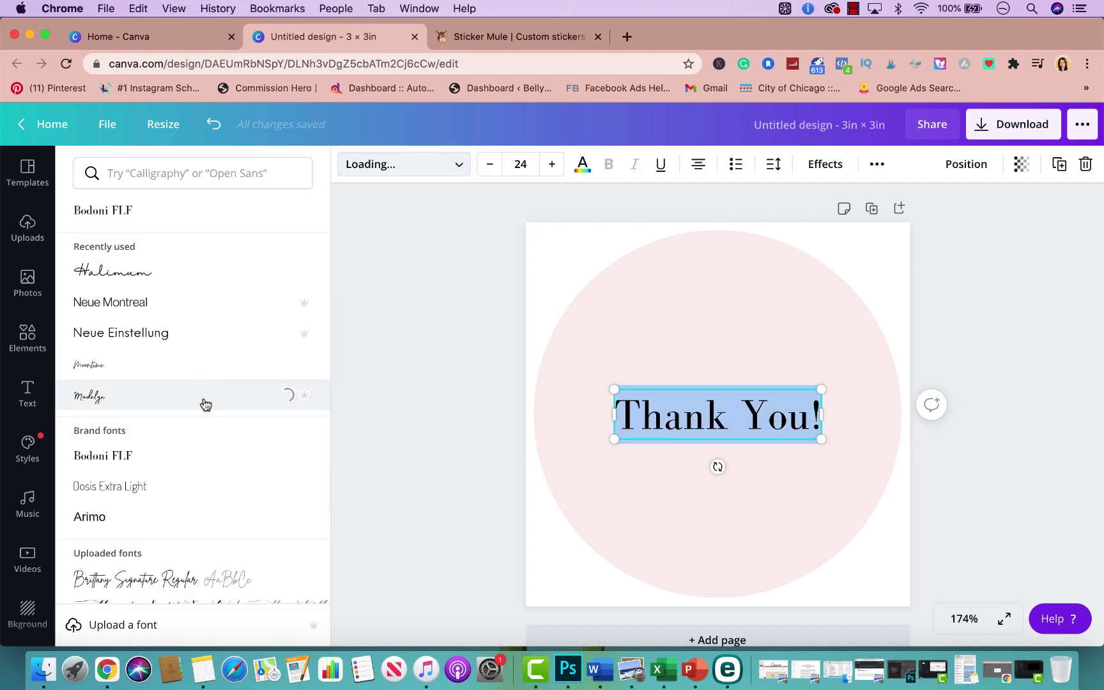
click(190, 272)
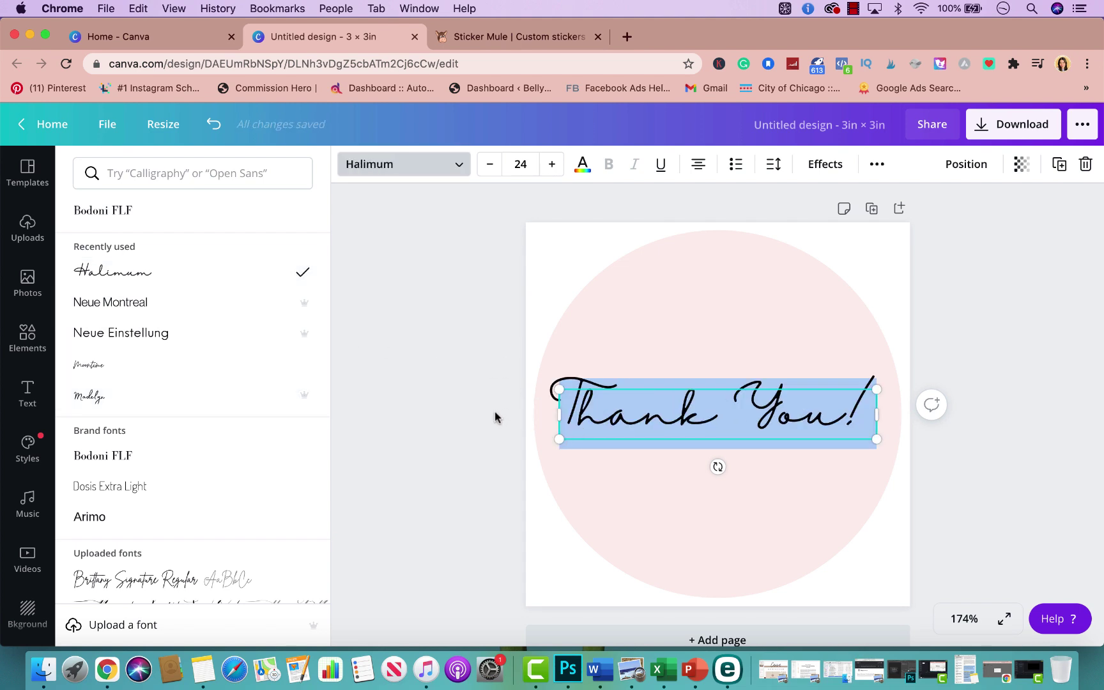
click(475, 427)
Move the heading up near the circle's top and make it slightly smaller
click(995, 306)
drag(802, 424, 798, 305)
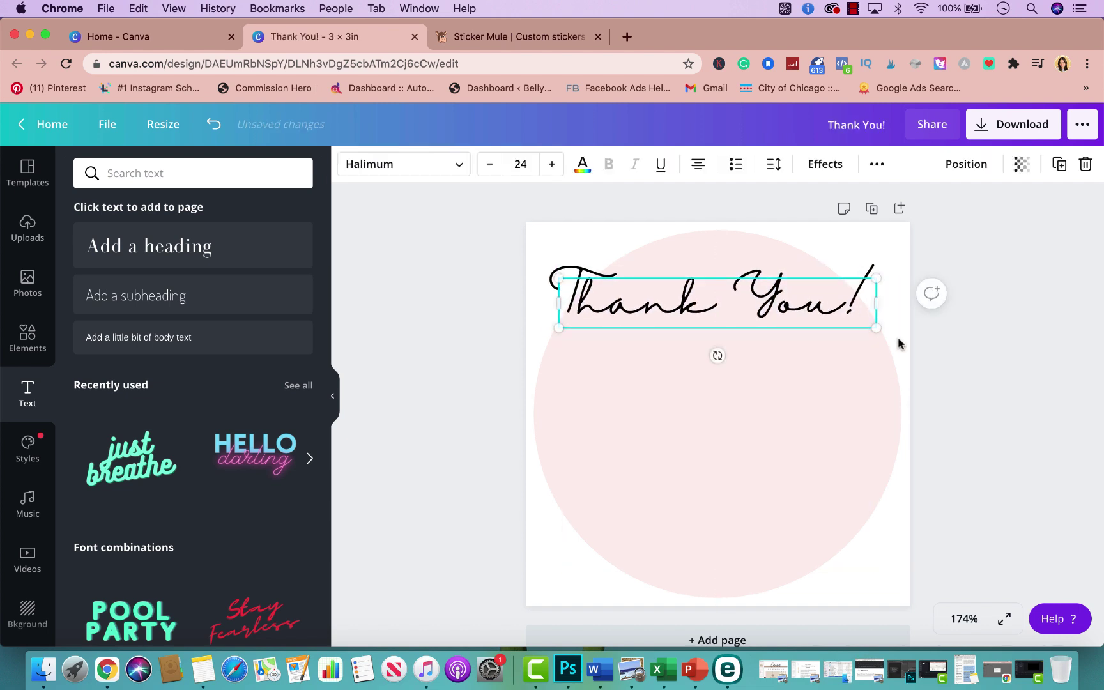
drag(874, 328, 783, 324)
click(1089, 258)
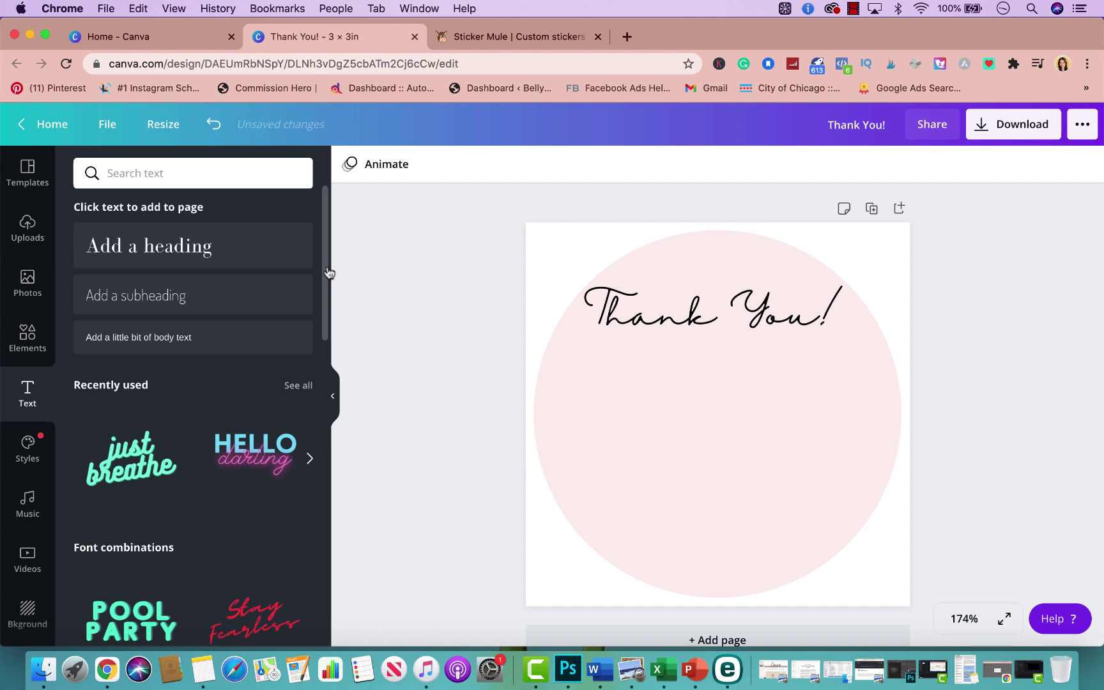
Add a subheading 'Your business means the world to us.' on one line just under Thank You!
click(165, 298)
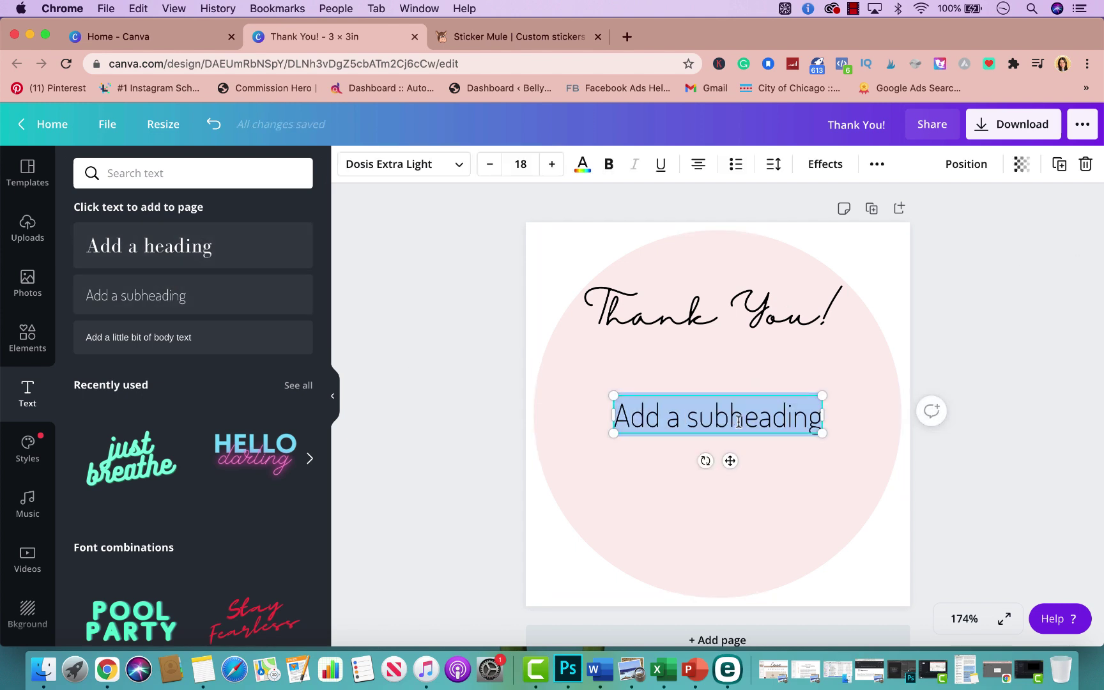
key(BackSpace)
text(Your business means the world to us.)
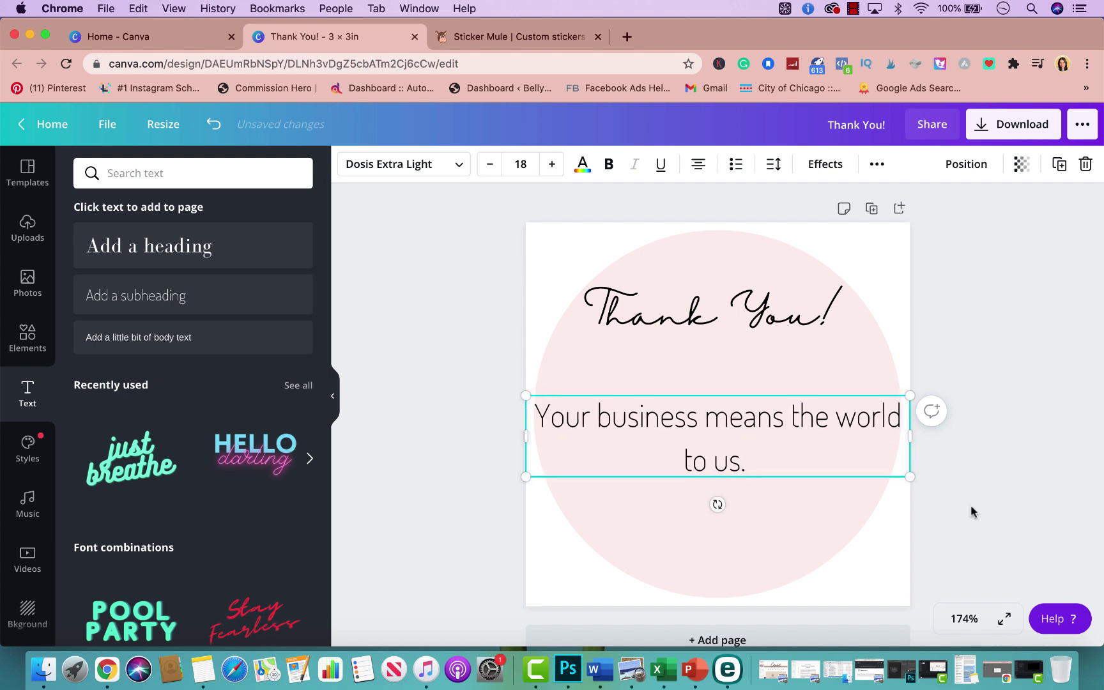
drag(917, 436, 855, 412)
click(733, 446)
drag(719, 415, 753, 362)
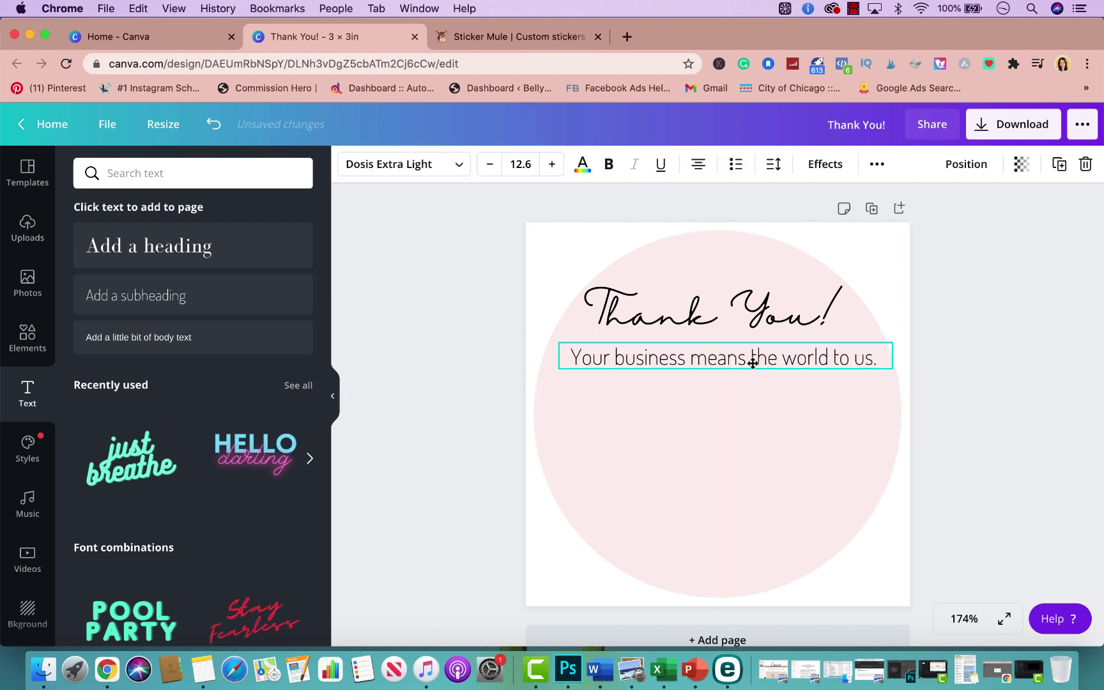
drag(890, 366, 788, 360)
Resize and nudge the Thank You! heading into alignment above the subtitle
click(774, 322)
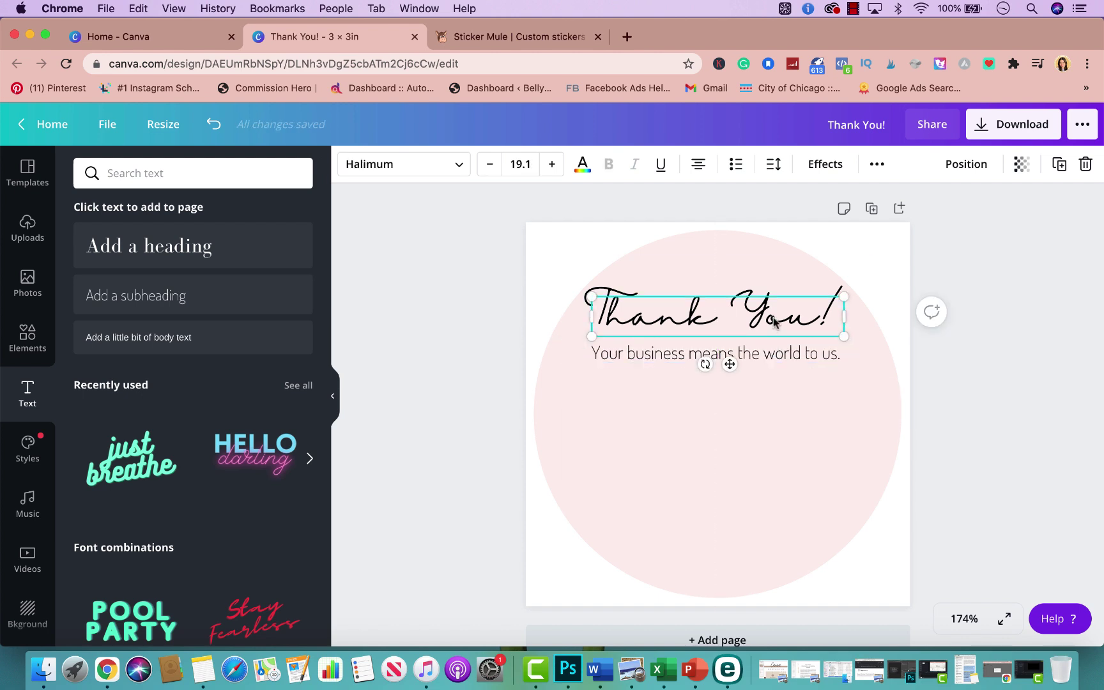
mouse_move(845, 337)
mouse_down()
mouse_move(872, 342)
mouse_move(833, 329)
mouse_up()
click(1004, 246)
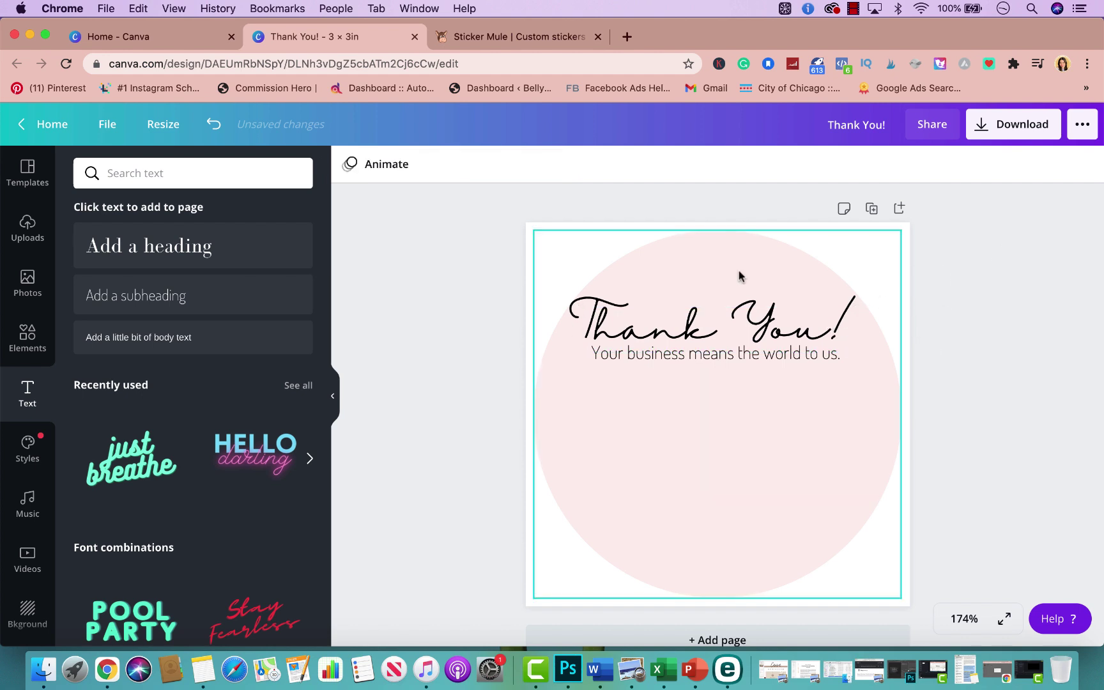
drag(686, 323, 688, 323)
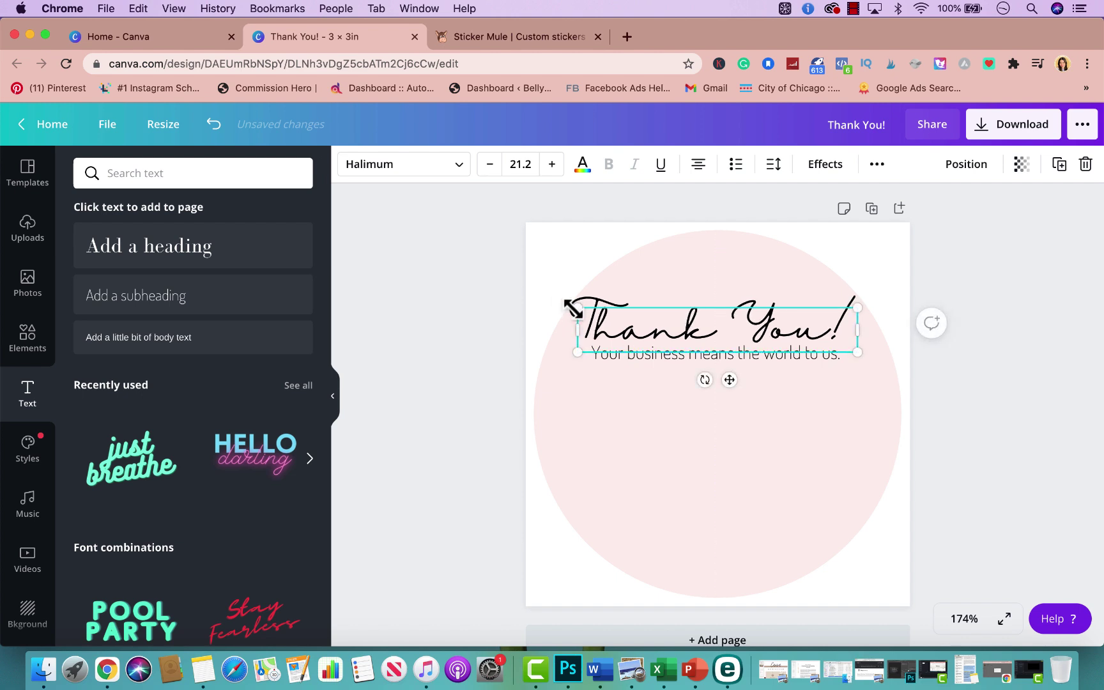
drag(574, 309, 582, 310)
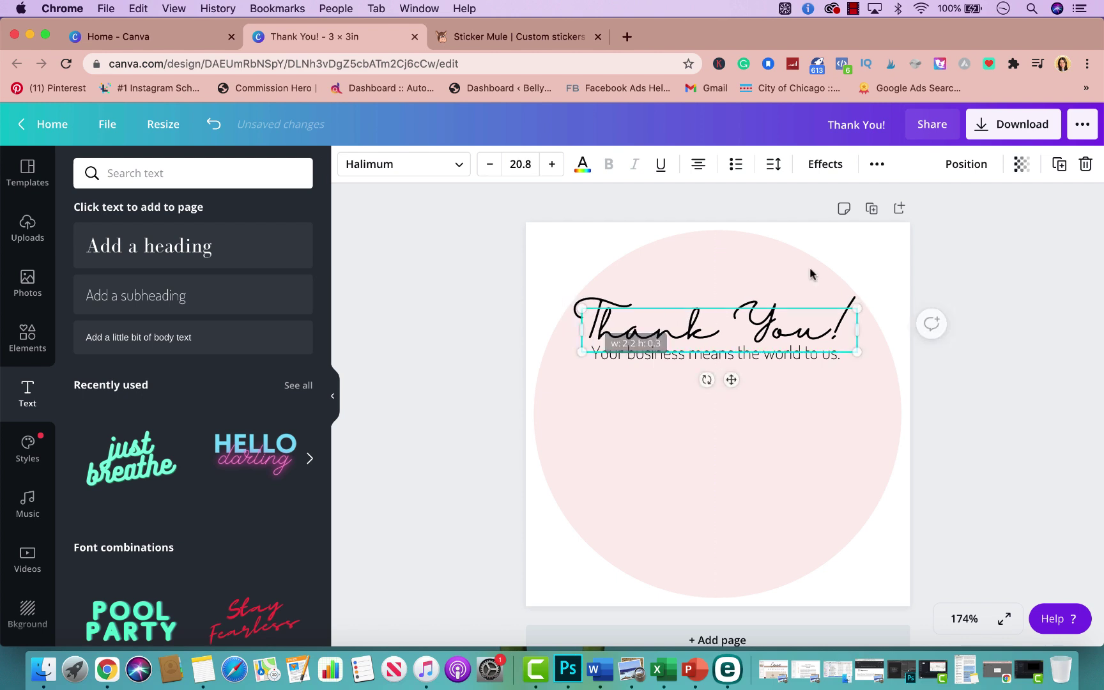
Shrink the subtitle text slightly
click(1013, 267)
click(824, 357)
drag(856, 359, 808, 364)
click(858, 319)
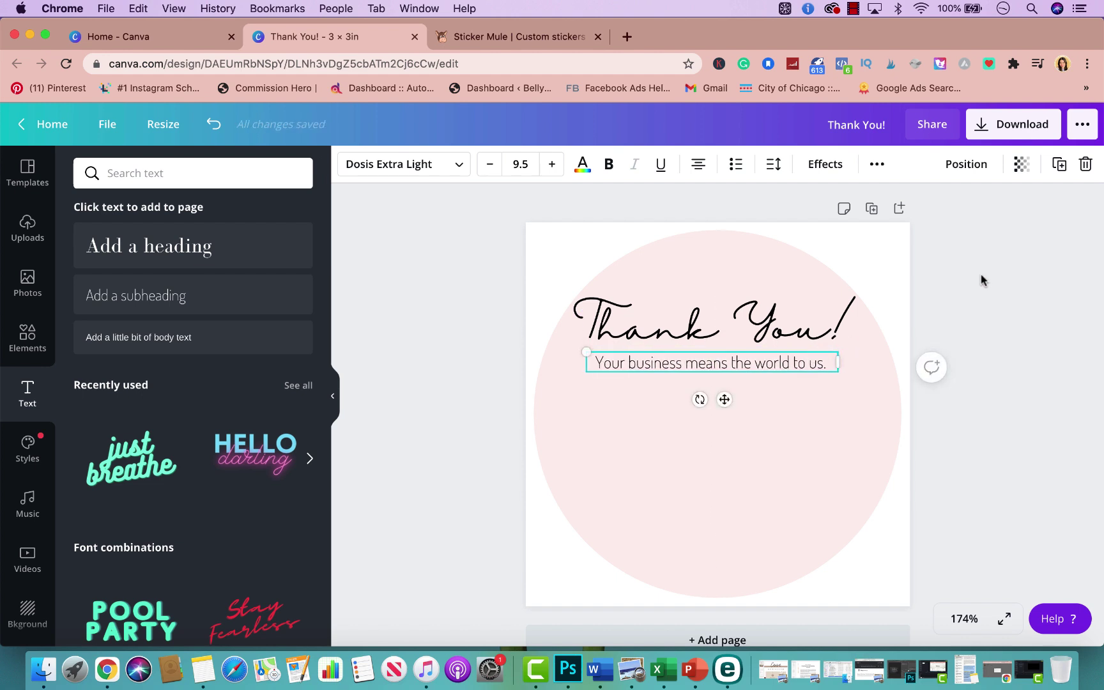
click(982, 276)
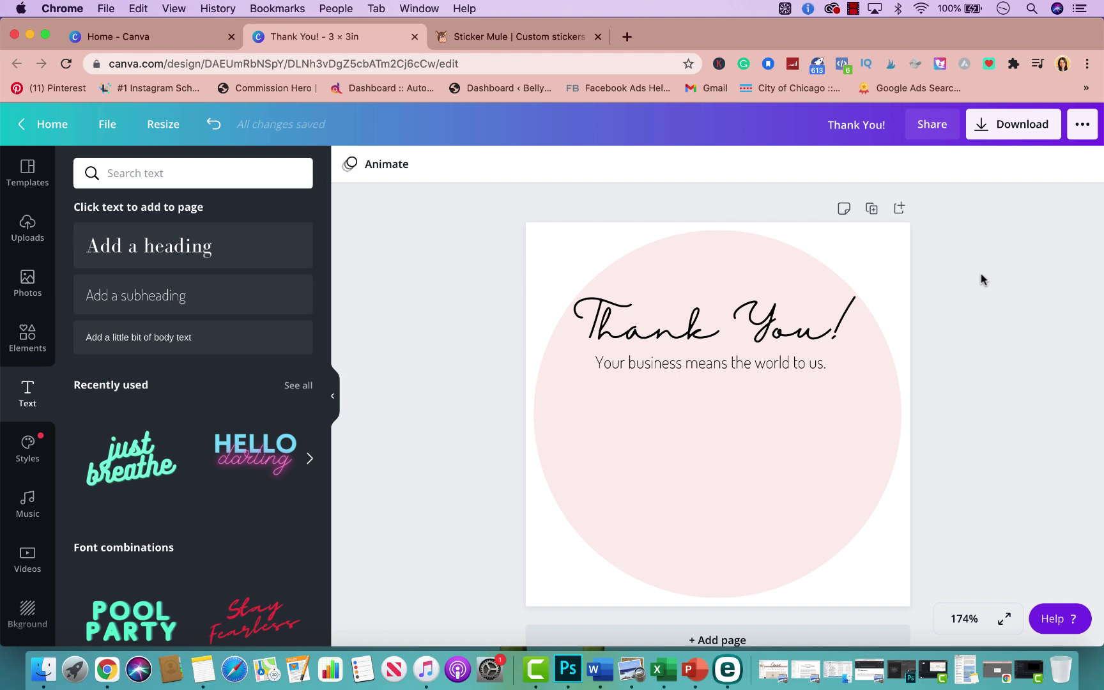
Add a 'Loving your purchase?' heading on one line, centred and reduced in size
click(186, 257)
double_click(734, 420)
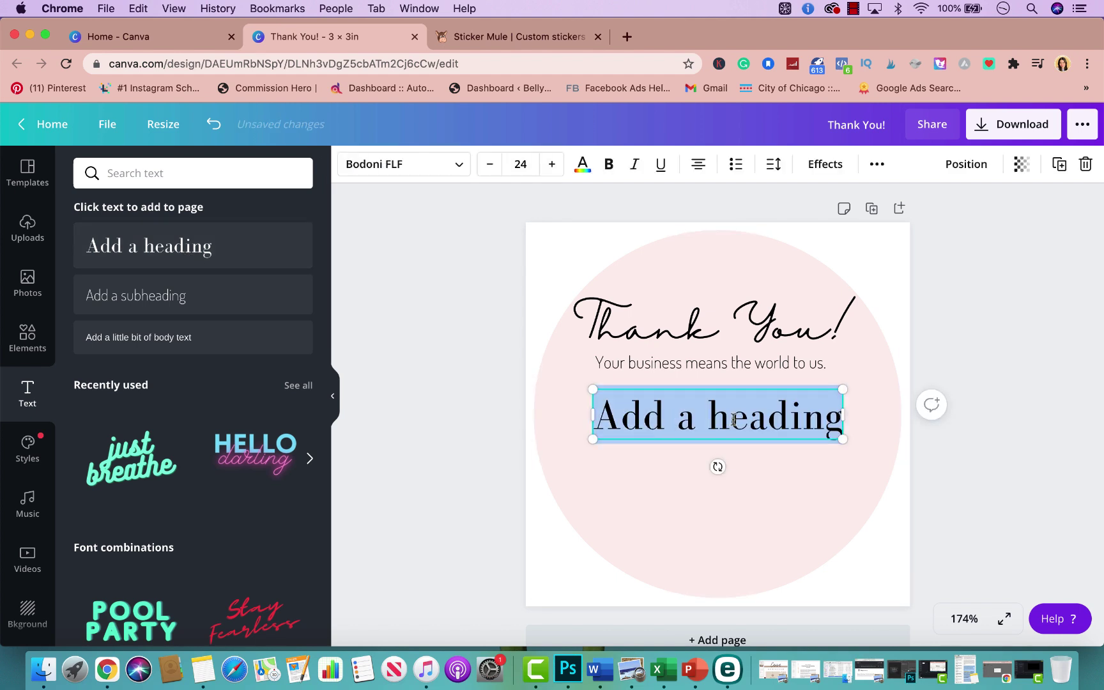
text(Lovi)
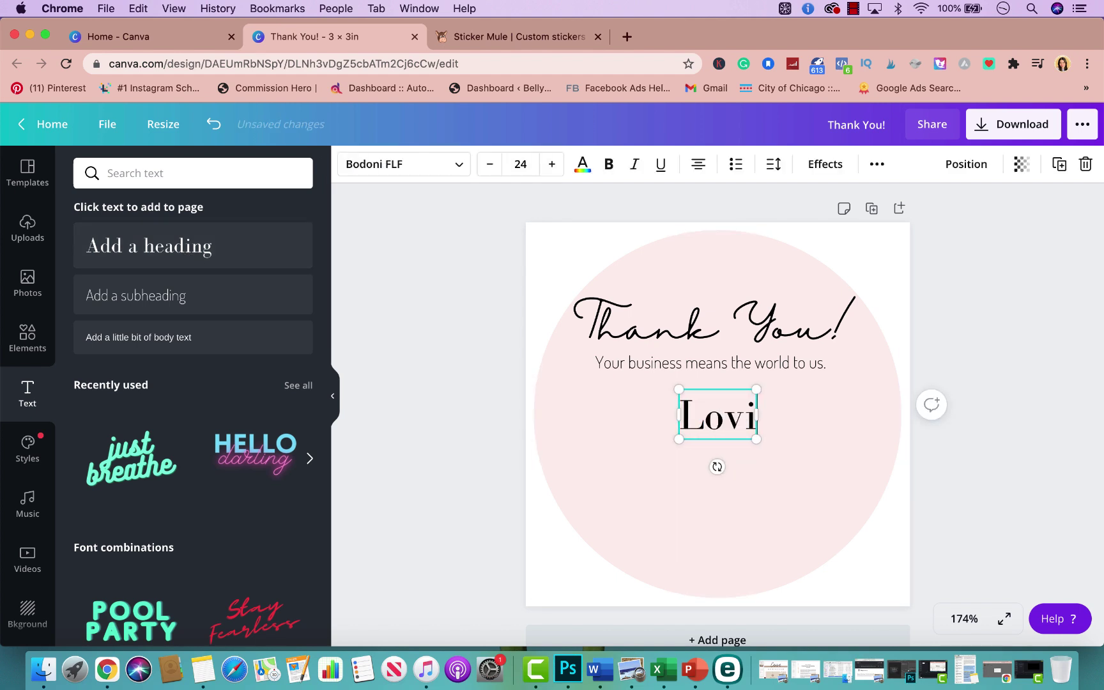
text(ng your p)
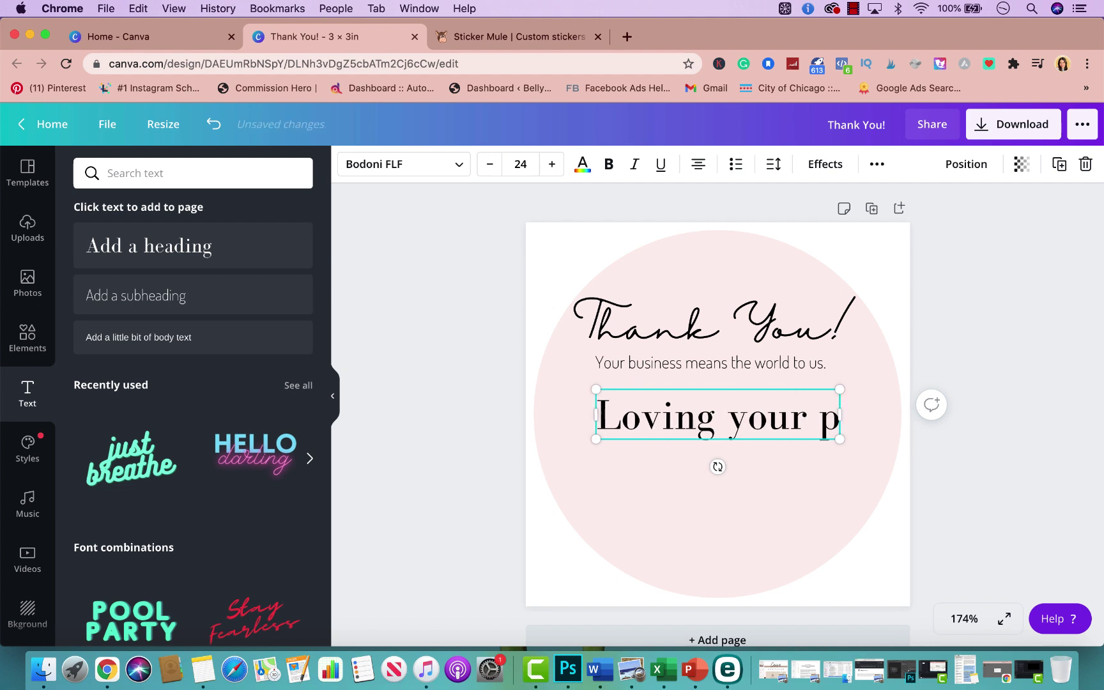
text(urchase?)
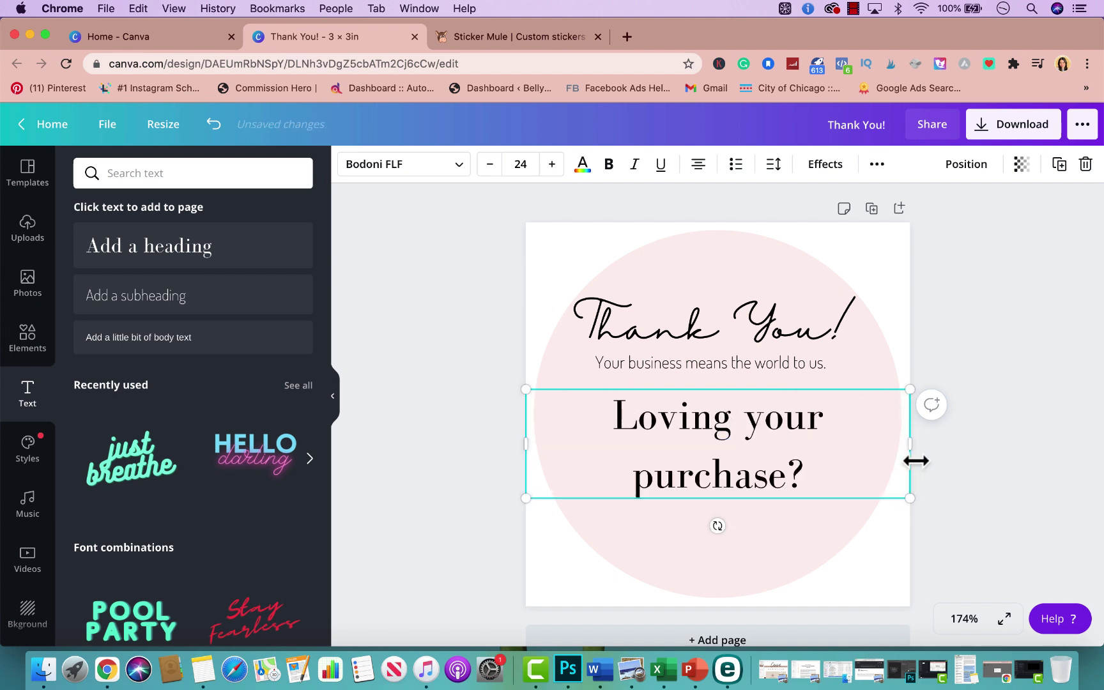
drag(912, 446, 882, 418)
drag(797, 419, 821, 418)
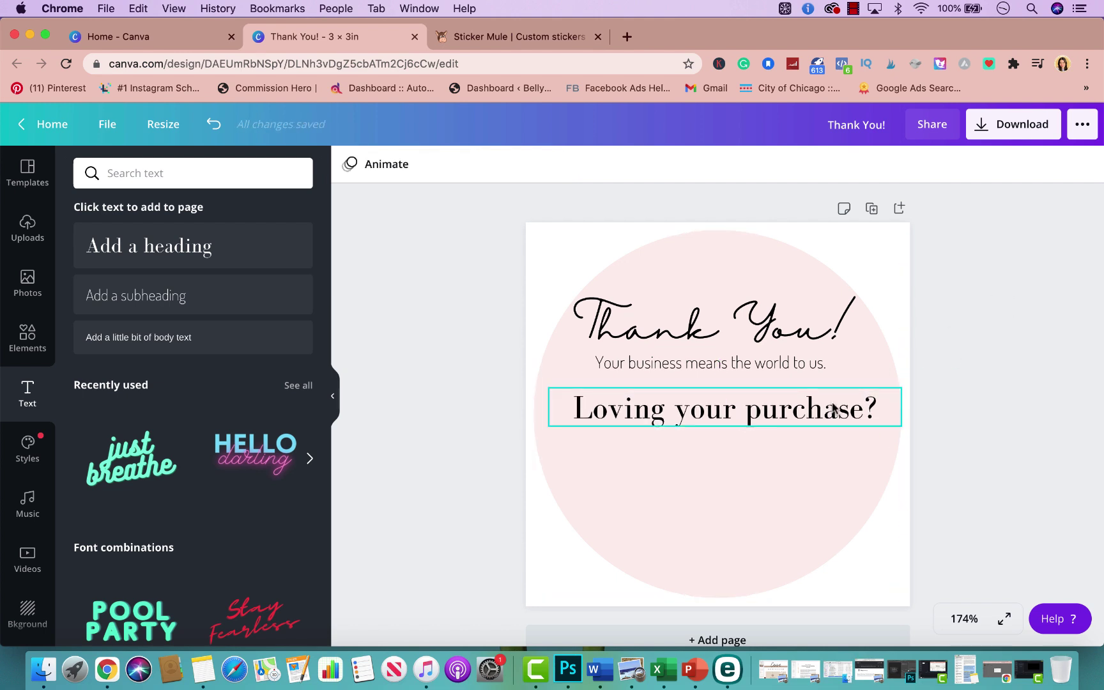
click(859, 410)
drag(906, 422, 812, 420)
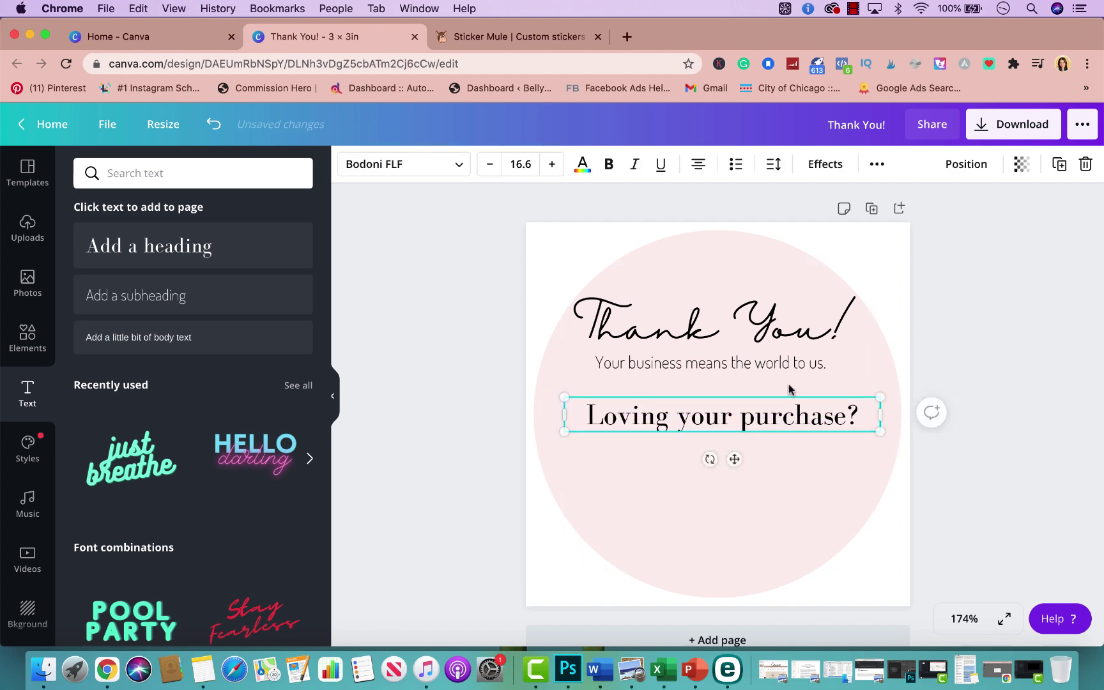
Move the subtitle and Thank You! title lower, enlarging the title
drag(783, 363, 783, 382)
drag(780, 323, 780, 350)
drag(580, 331, 544, 311)
drag(694, 315, 724, 351)
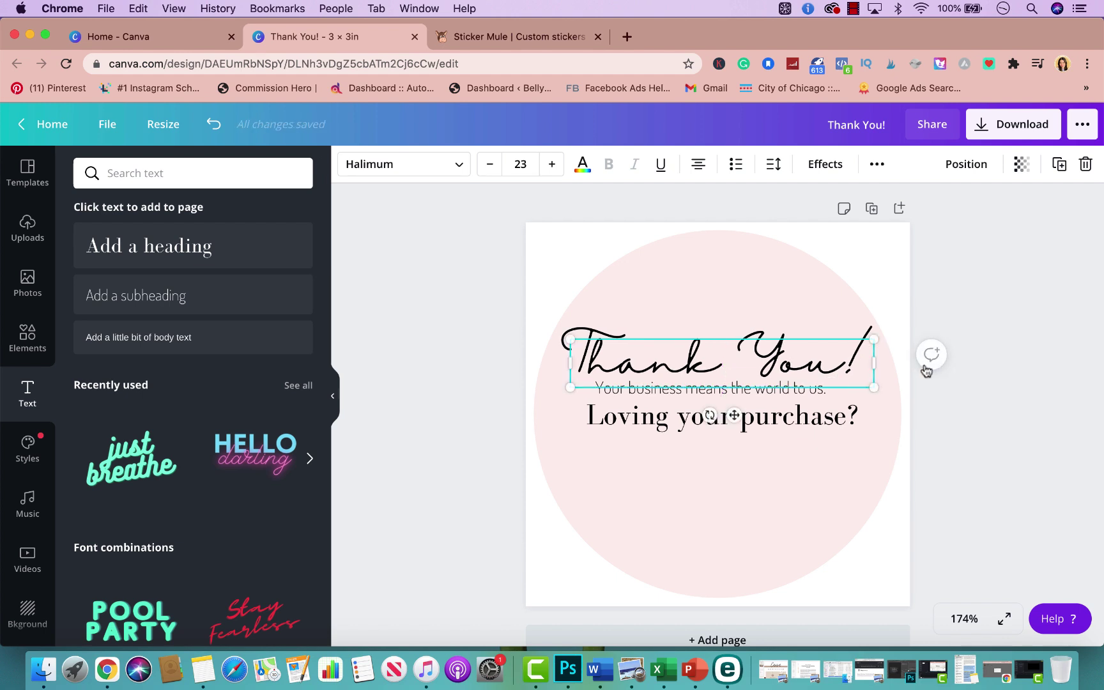
Nudge the Loving your purchase? heading slightly lower and centre it
click(960, 348)
drag(818, 424, 814, 426)
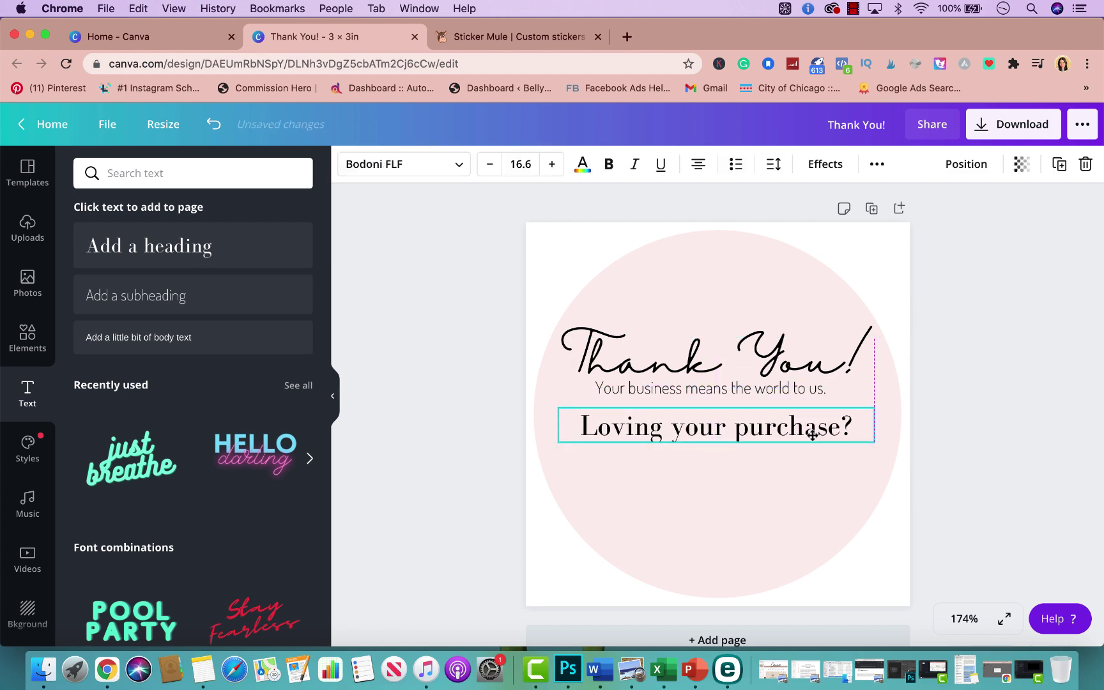
click(989, 347)
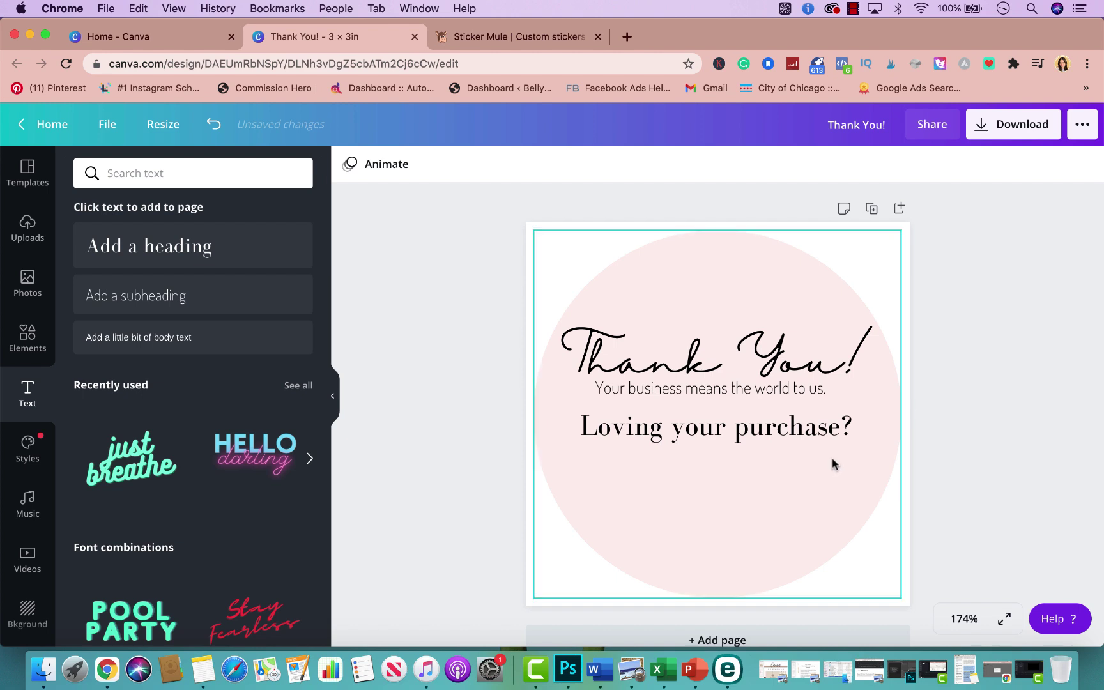
drag(814, 427, 812, 428)
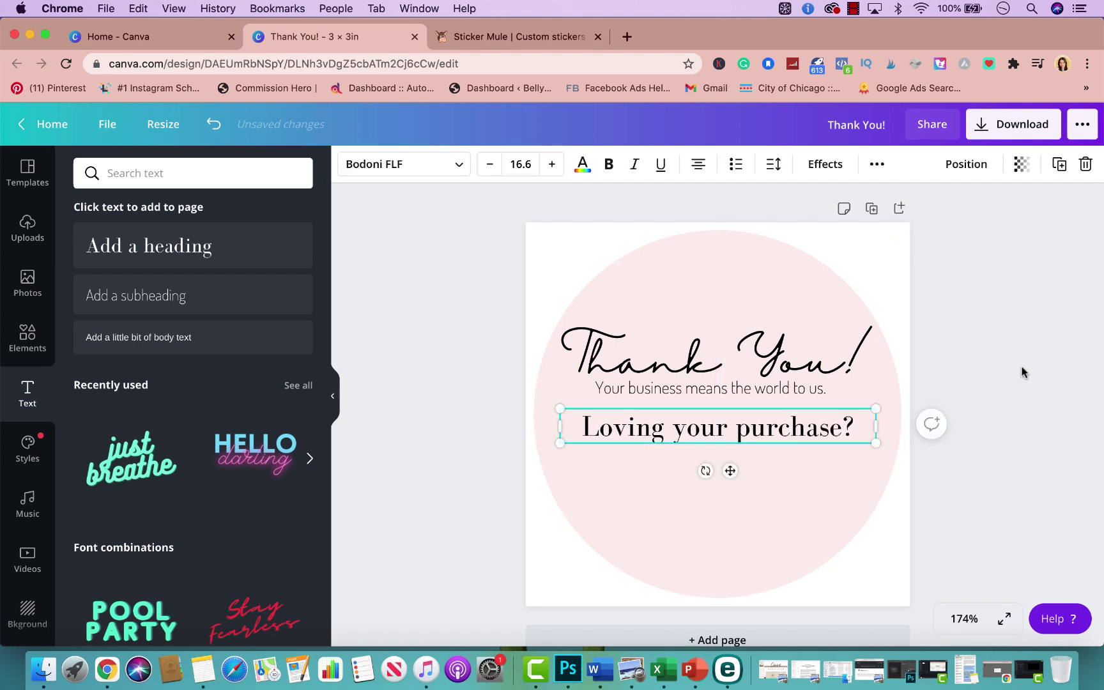
click(1035, 375)
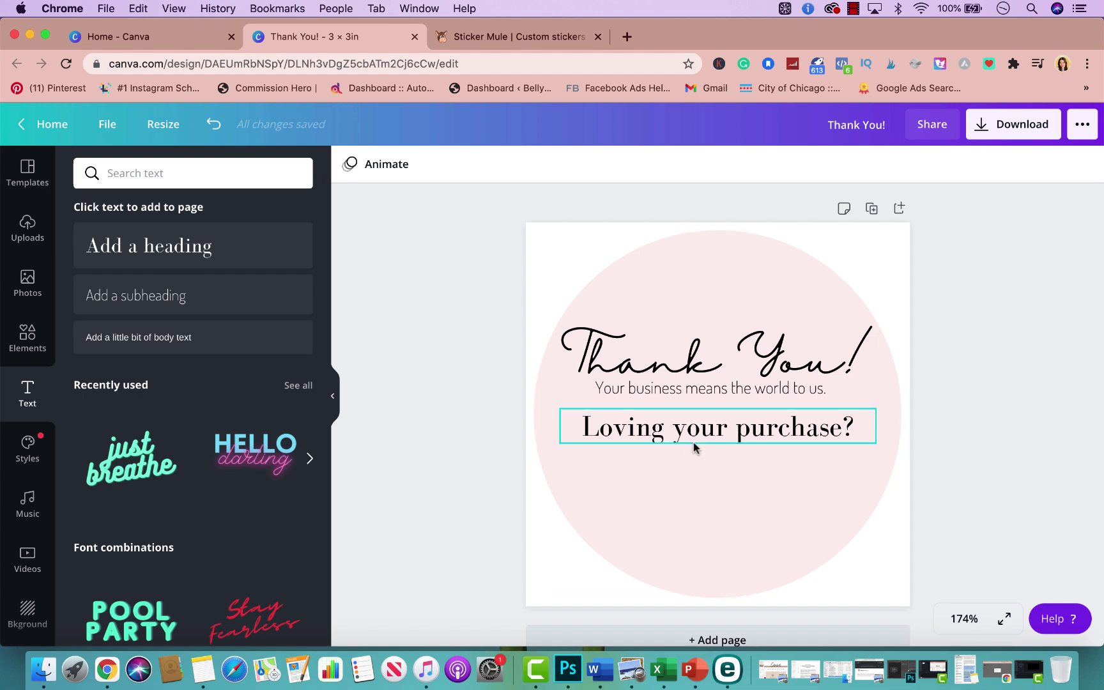
Duplicate the subtitle below the heading and retype it as 'Feel free to tag us and share with others!', centred
click(705, 388)
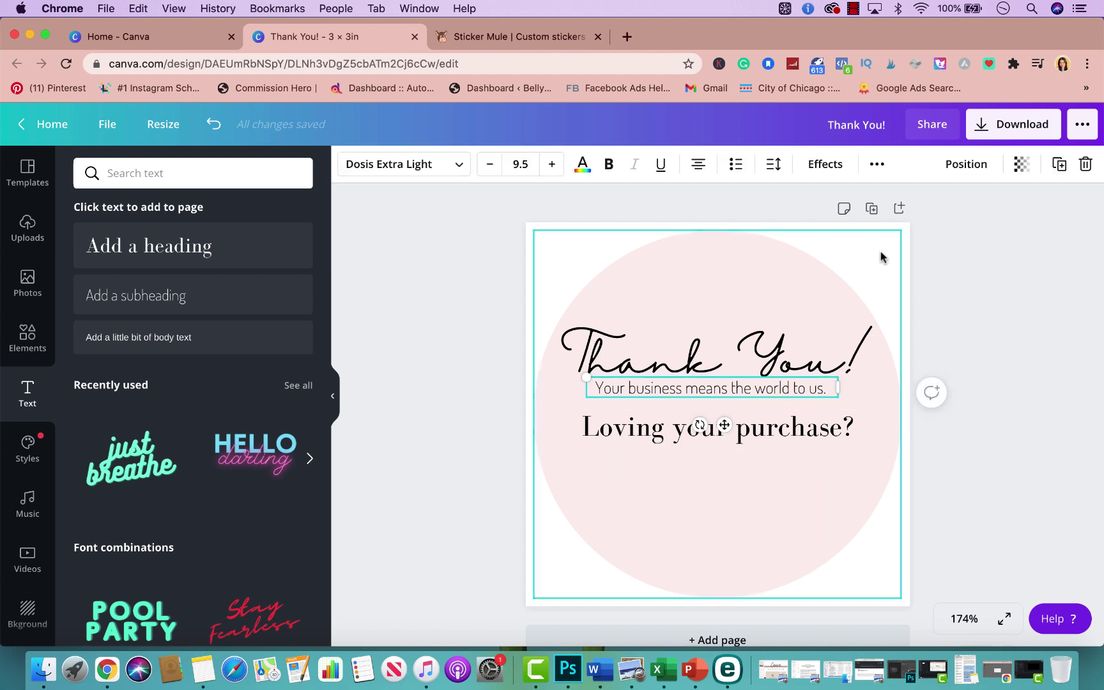
click(1059, 164)
drag(814, 418, 794, 463)
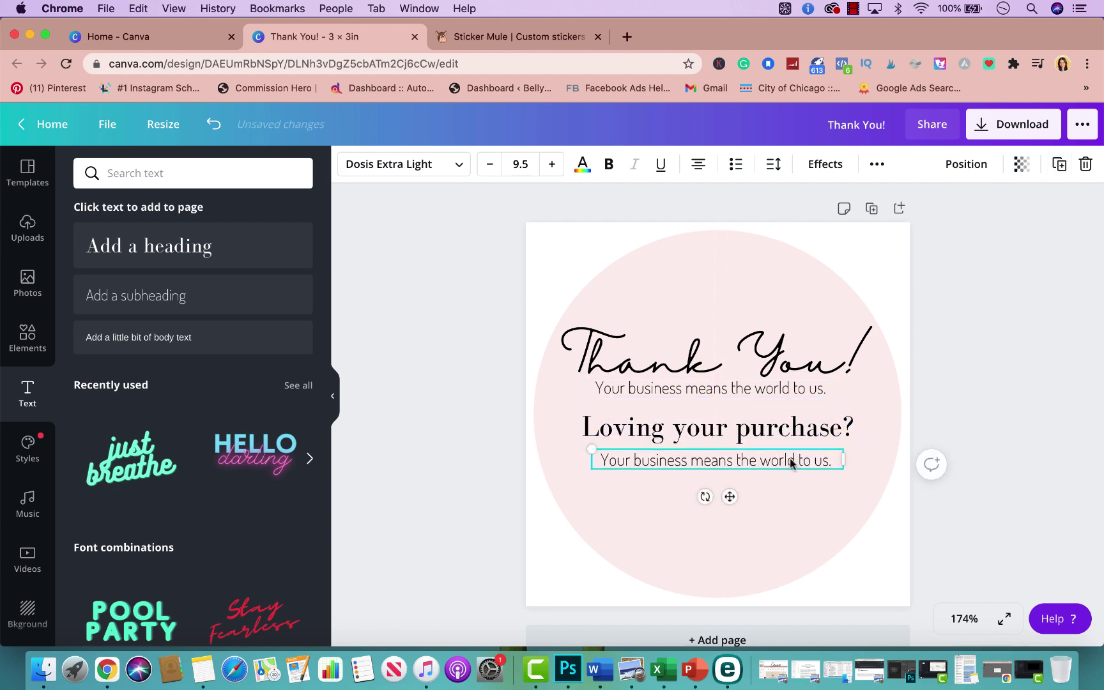
triple_click(781, 458)
text(fre)
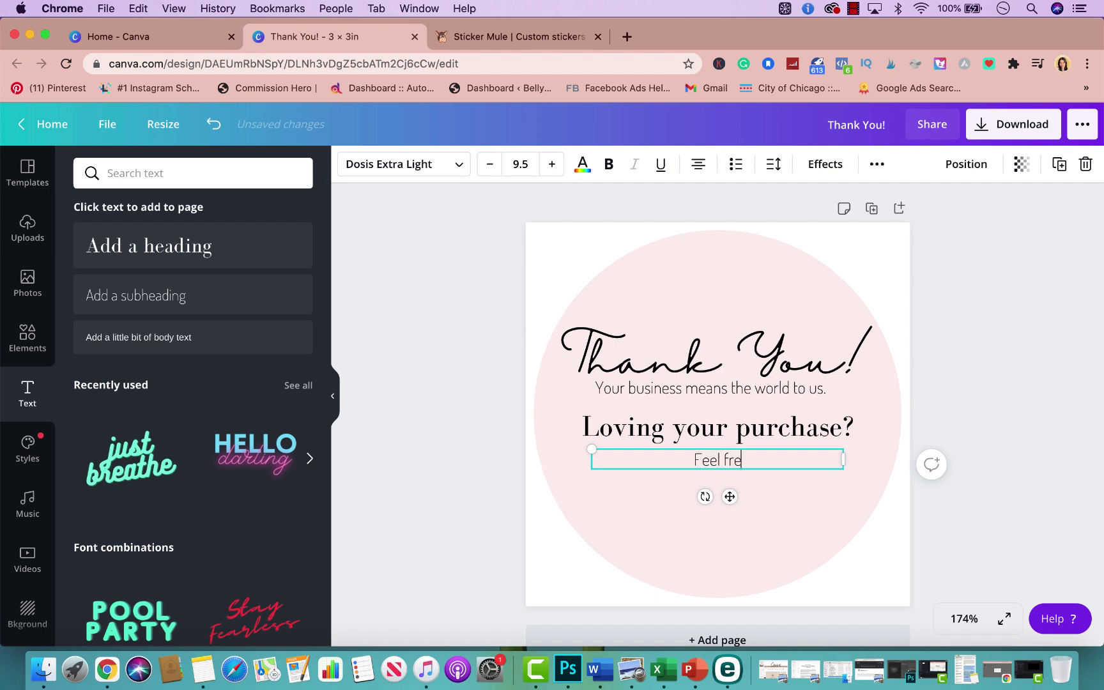
text(el free to tag us a)
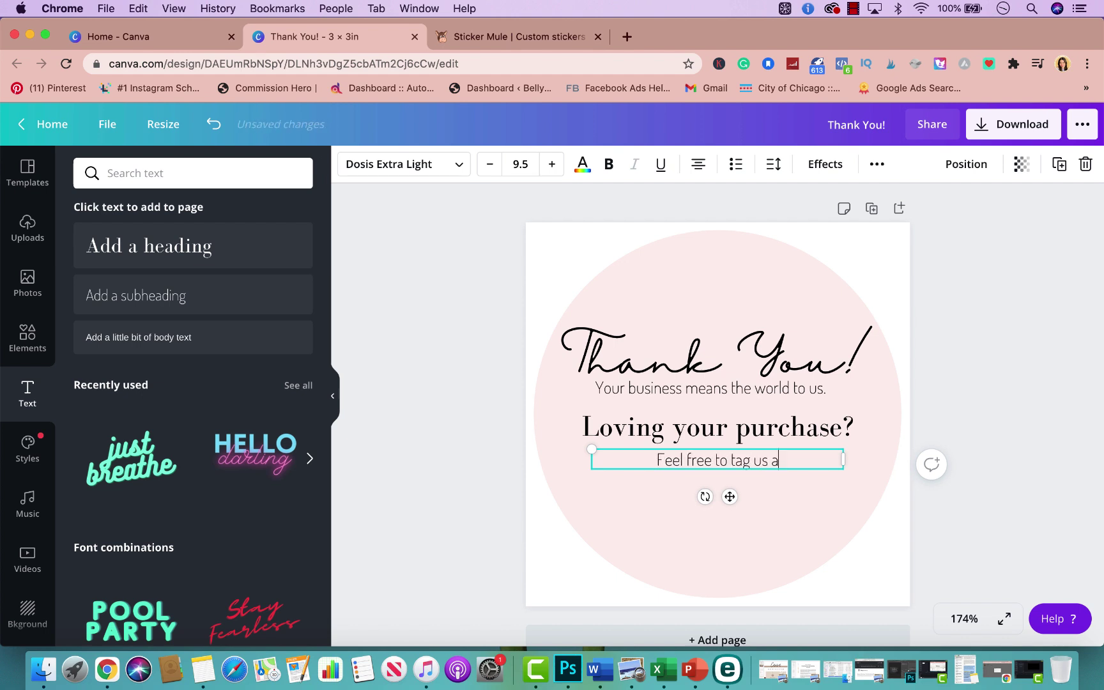
text(nd share with others!)
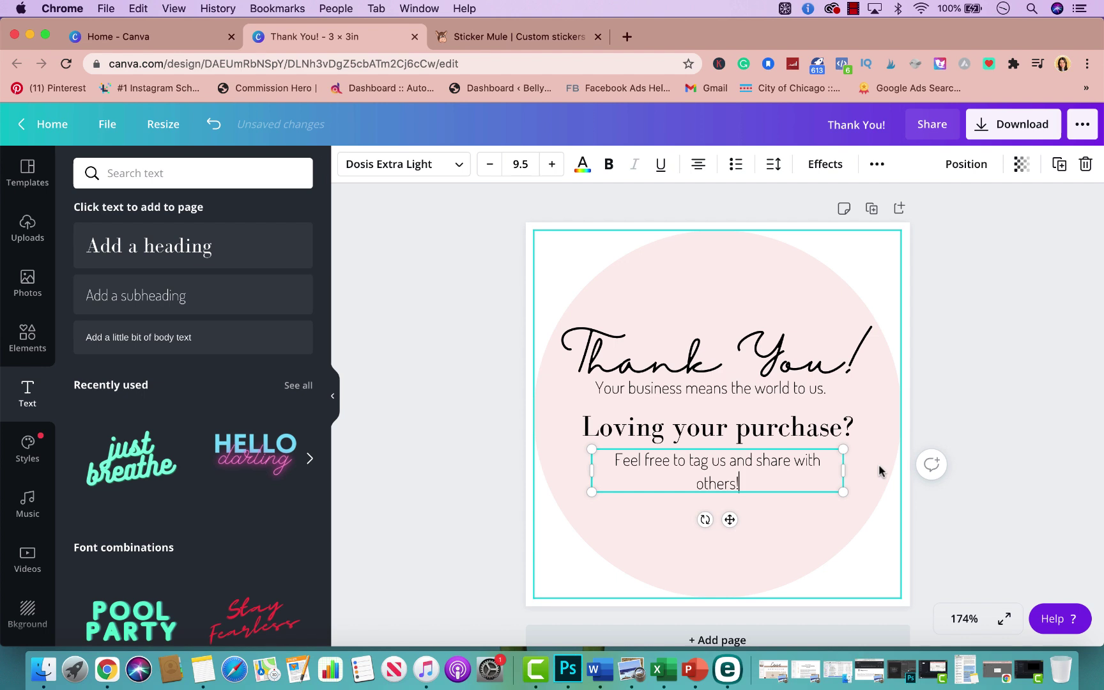
drag(861, 470, 836, 453)
click(848, 439)
click(989, 405)
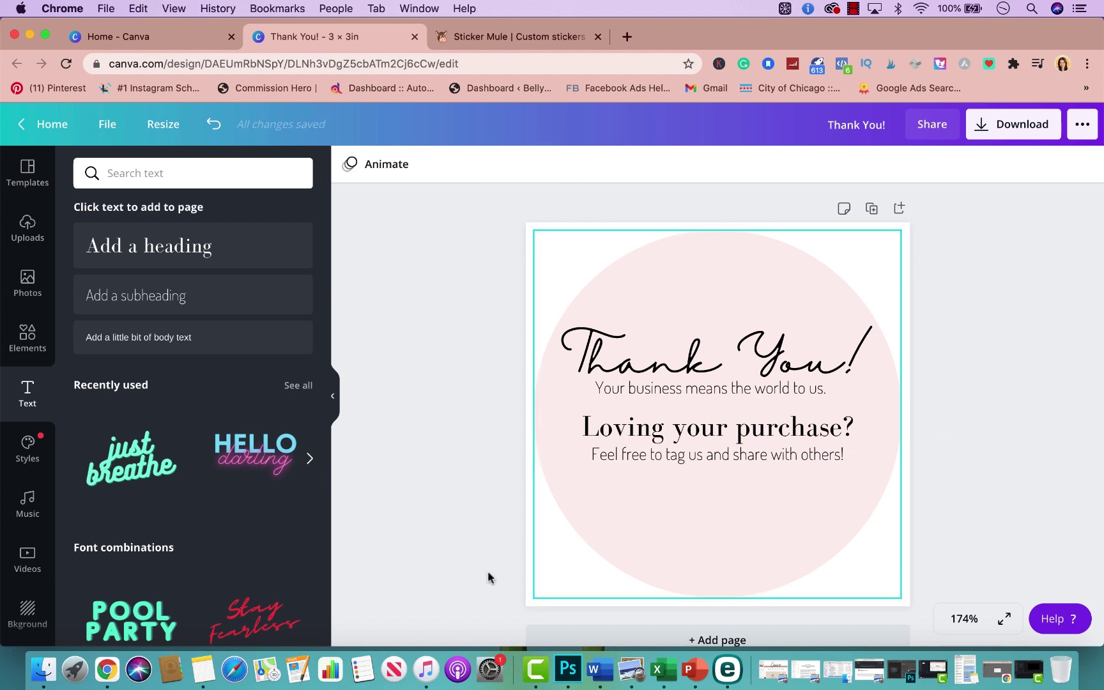
Search Elements for 'instagram' and place a small black outline Instagram icon below the text
click(27, 338)
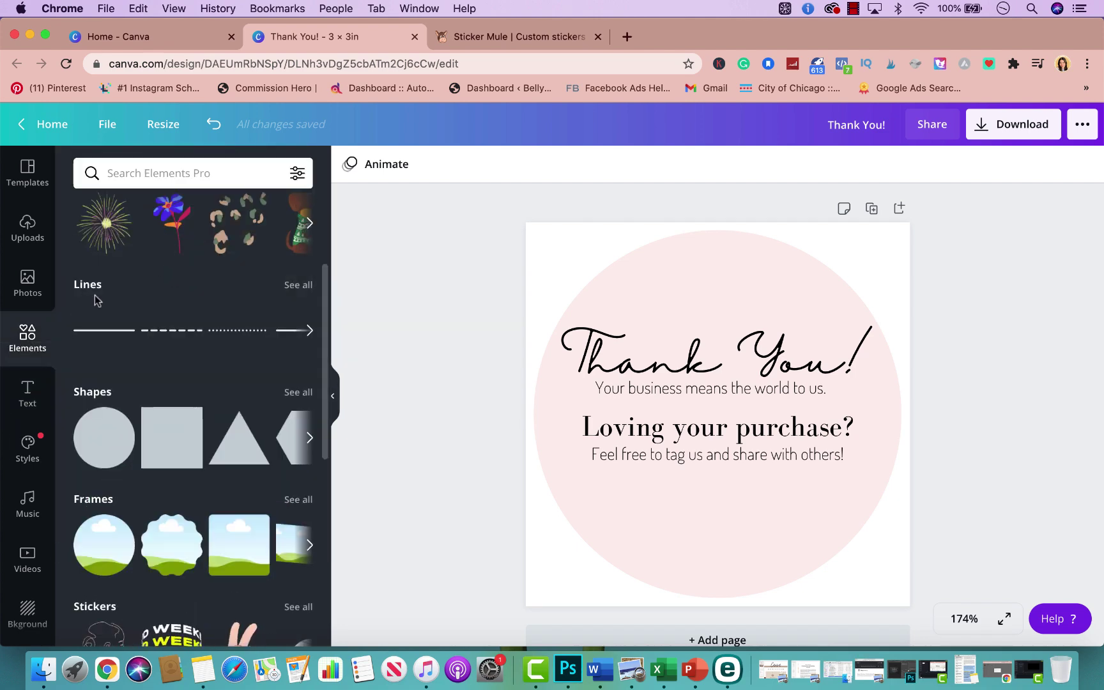
click(154, 177)
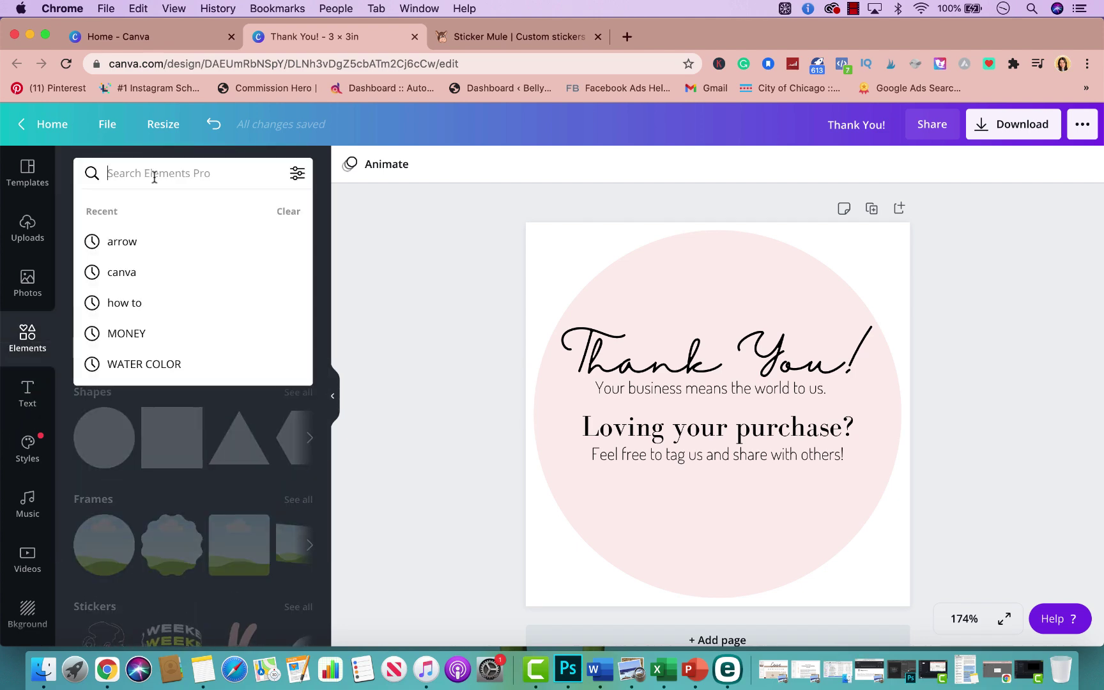
text(instagram)
key(Return)
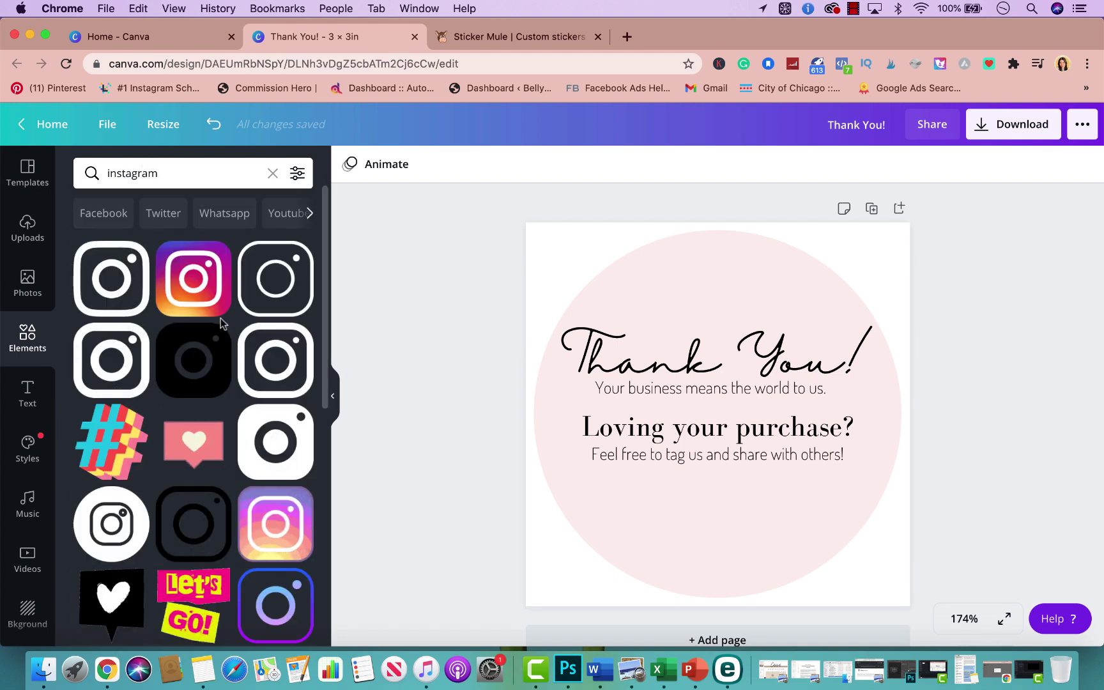
scroll(218, 384, down, 3)
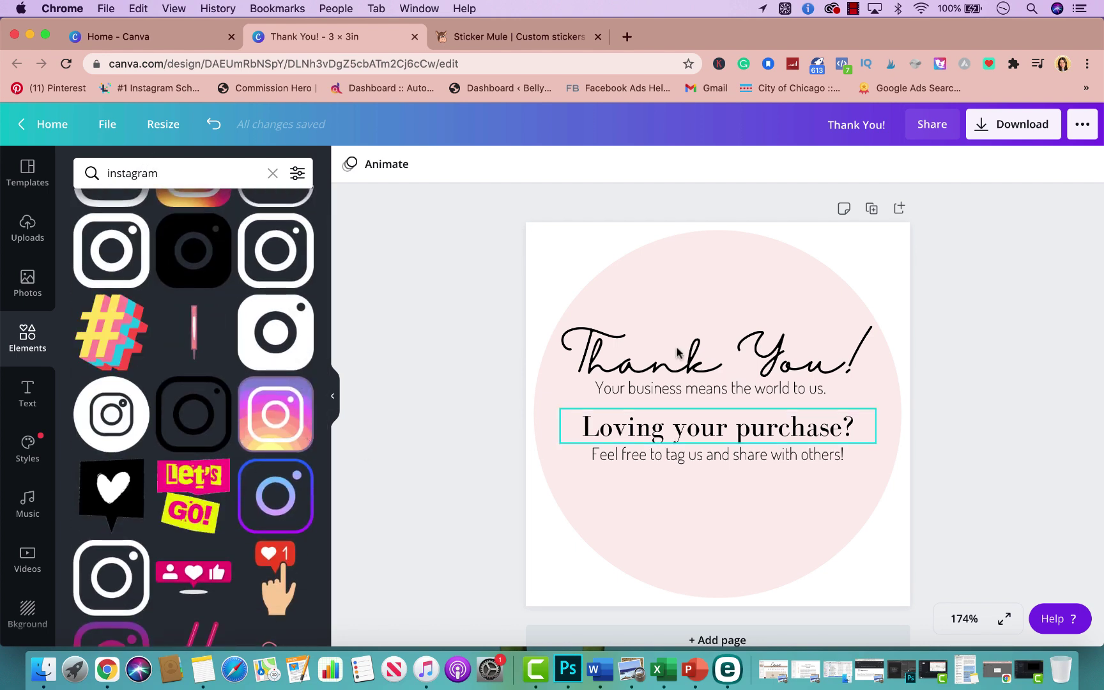
scroll(256, 419, up, 3)
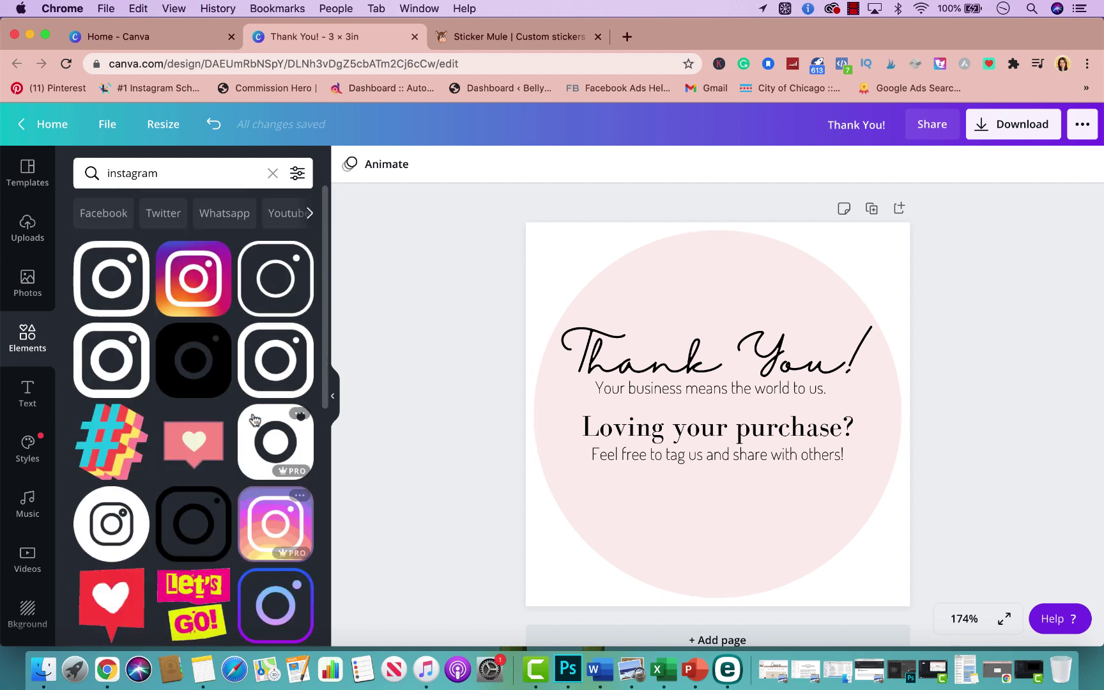
click(207, 522)
drag(795, 336, 666, 502)
click(730, 493)
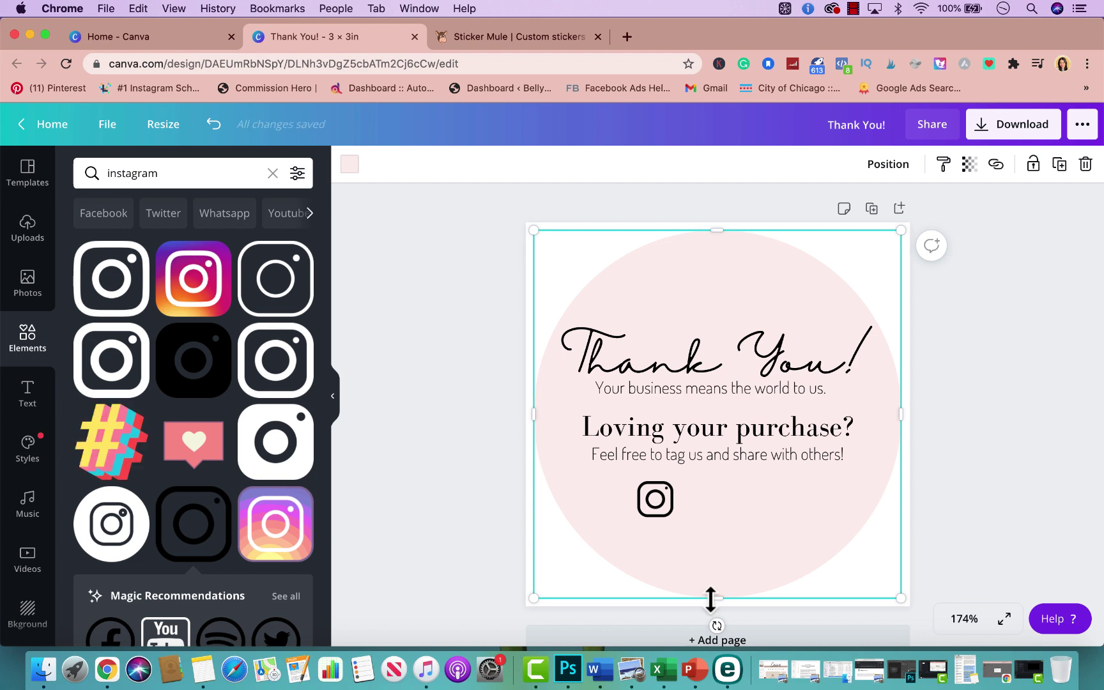
Search 'facebook' and set a matching black square Facebook icon beside the Instagram icon
click(167, 173)
text(facebook)
click(134, 296)
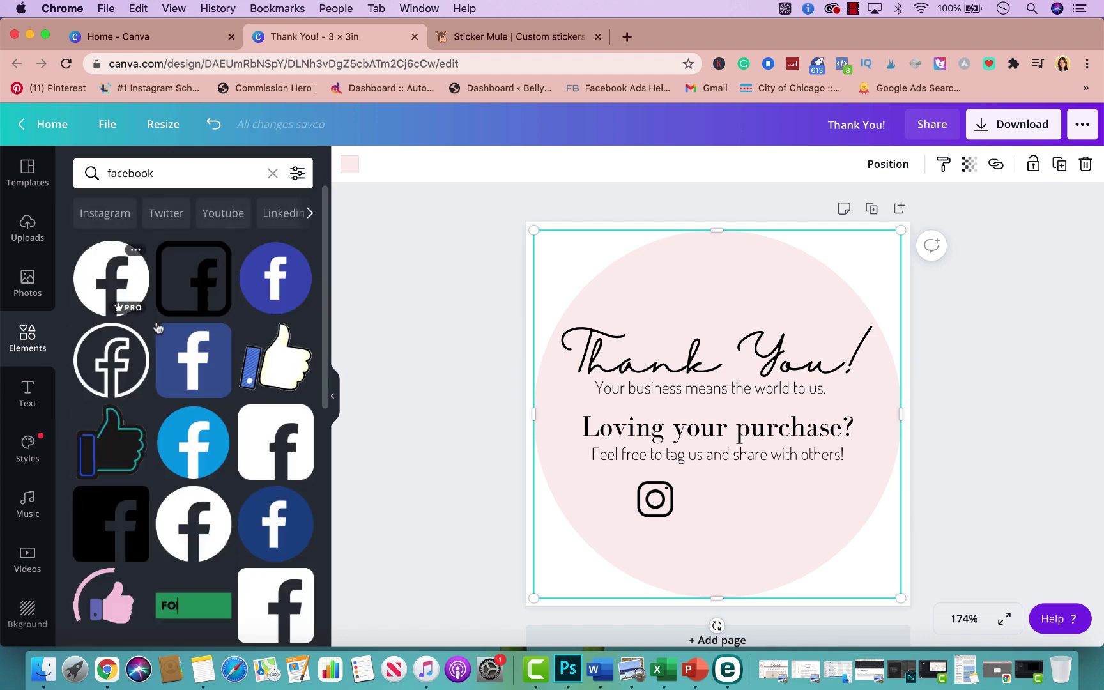
scroll(160, 291, down, 1)
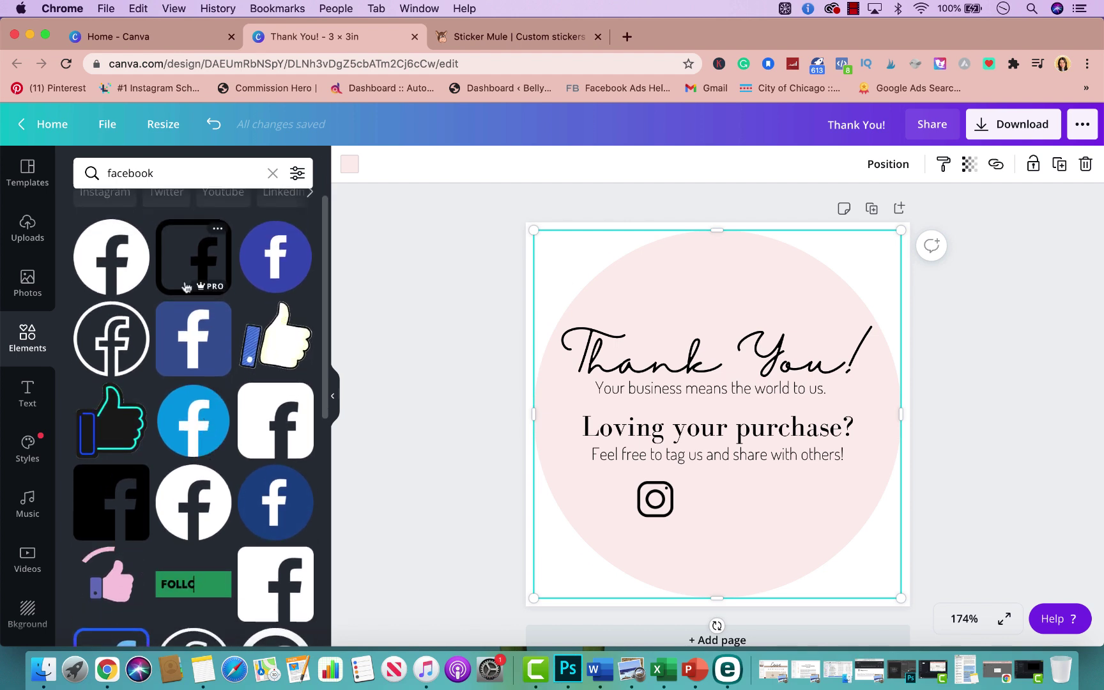
click(186, 287)
drag(794, 488, 704, 507)
click(687, 542)
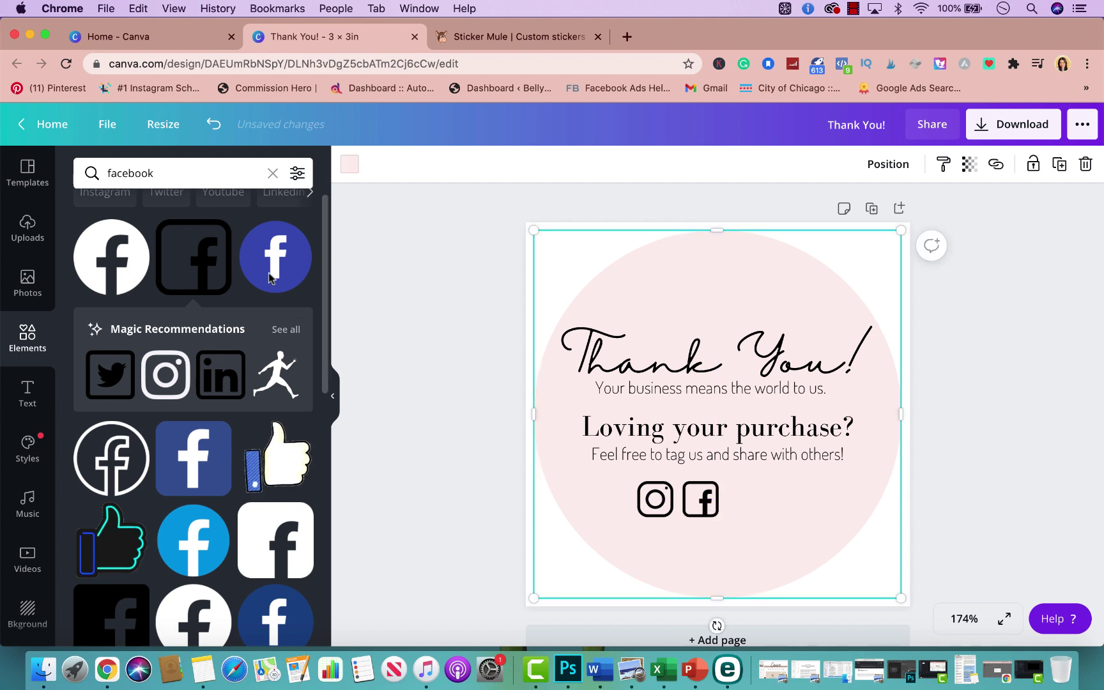
click(192, 175)
Try a round outlined Twitter icon beside Facebook, then delete it
text(twitte)
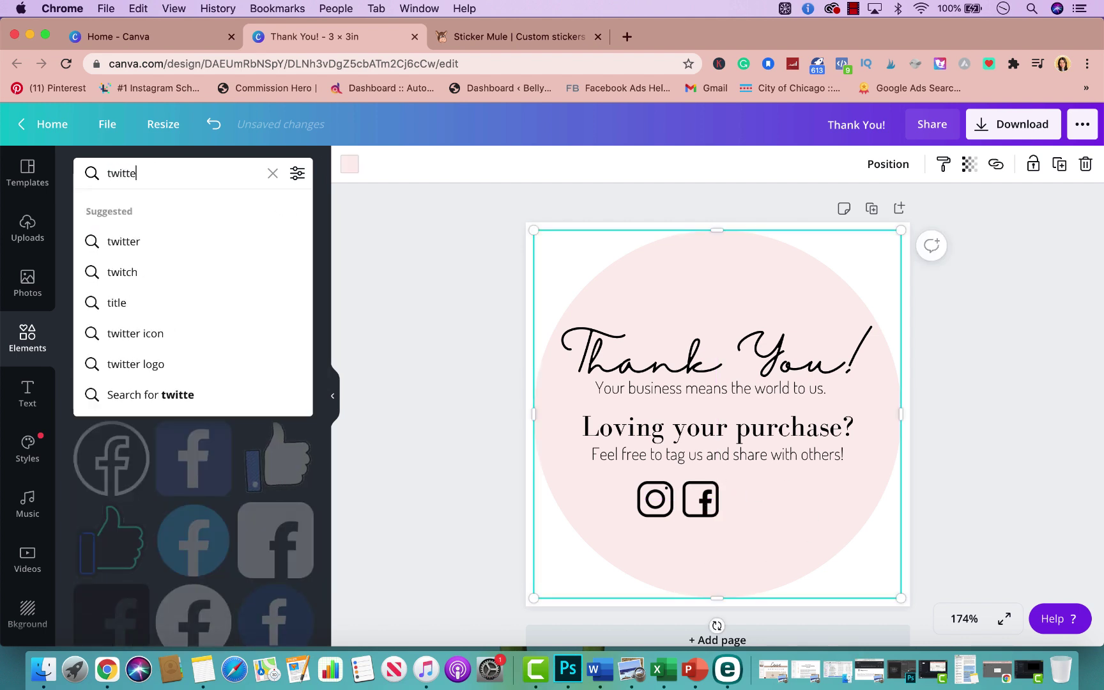
text(r)
key(Return)
scroll(236, 446, down, 2)
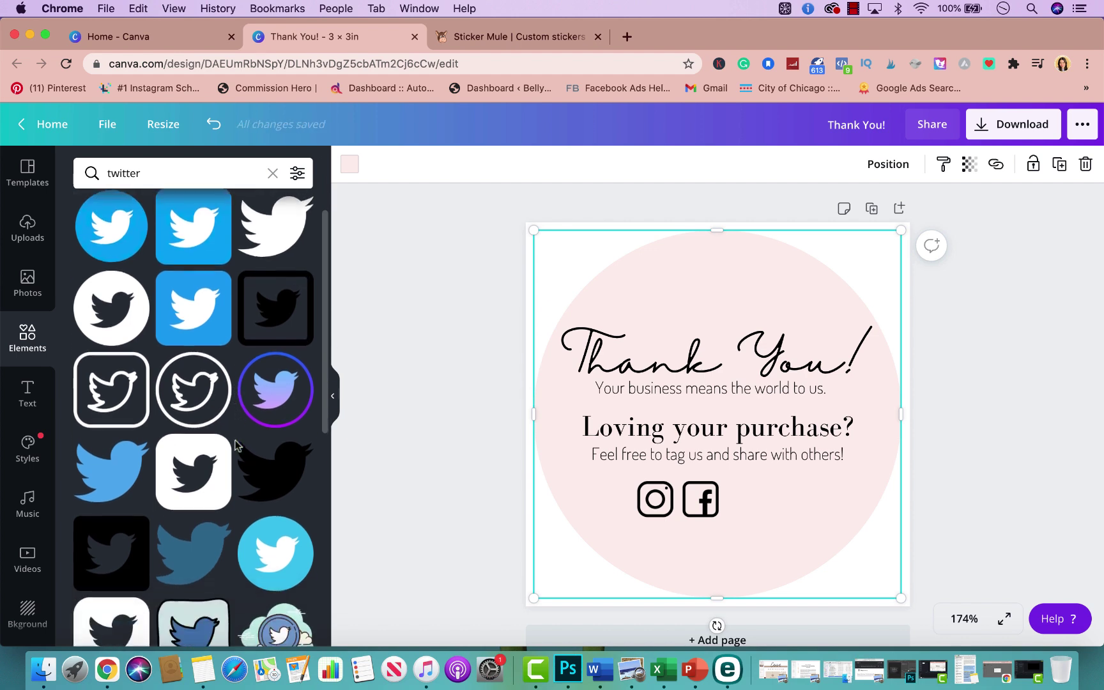
click(193, 392)
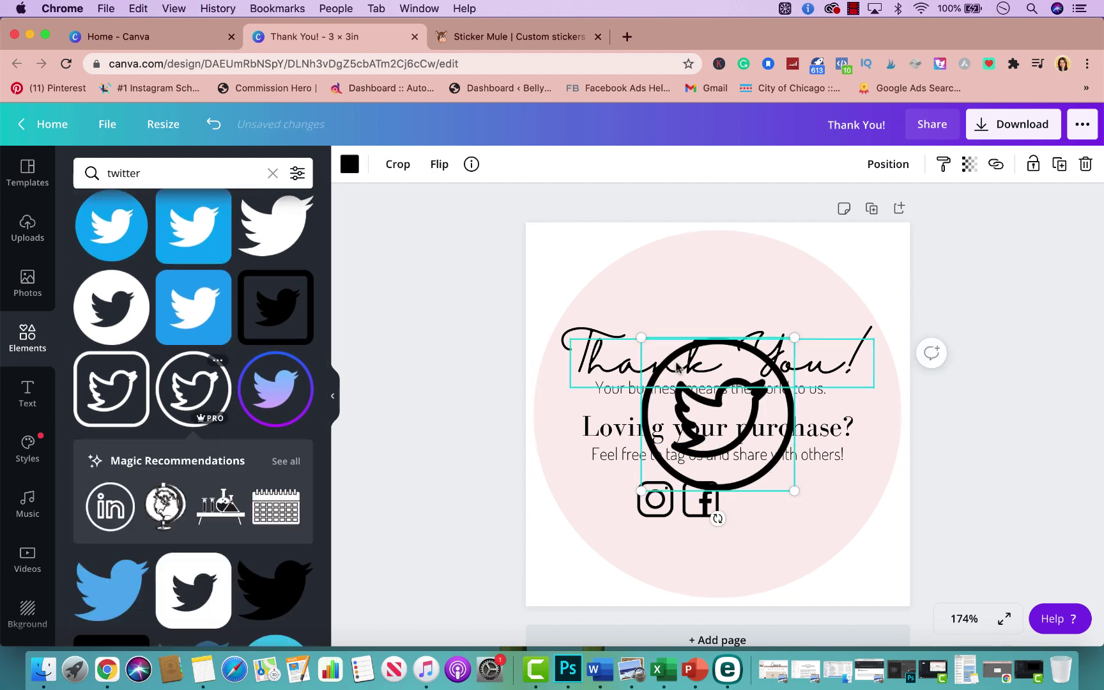
drag(641, 338, 665, 355)
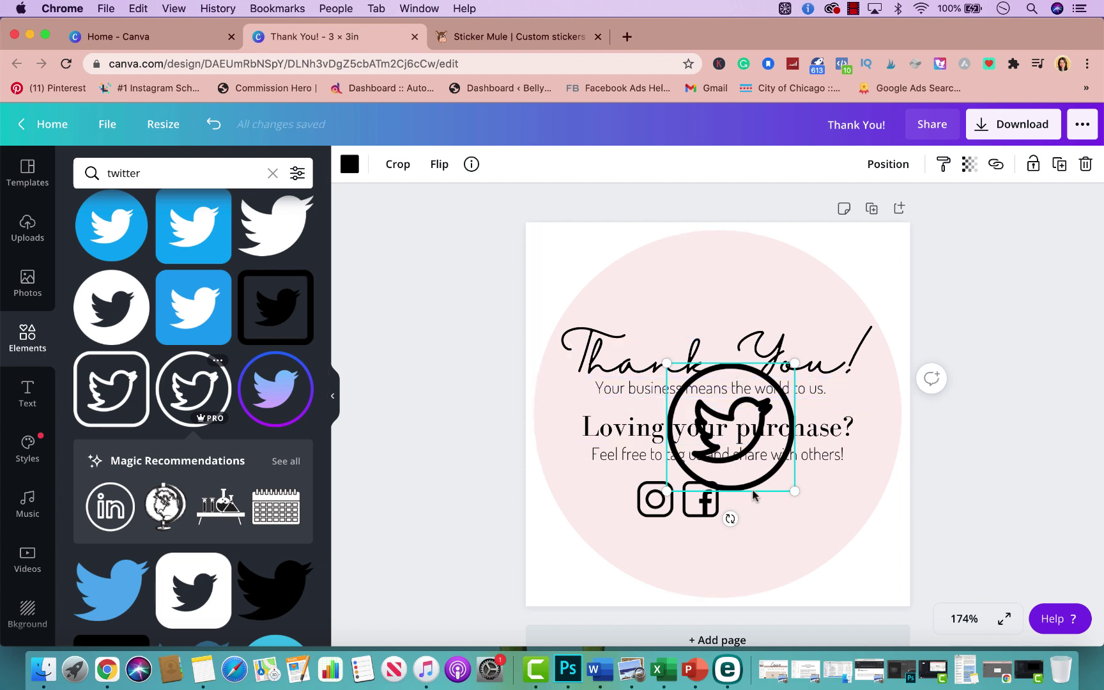
drag(753, 493, 808, 565)
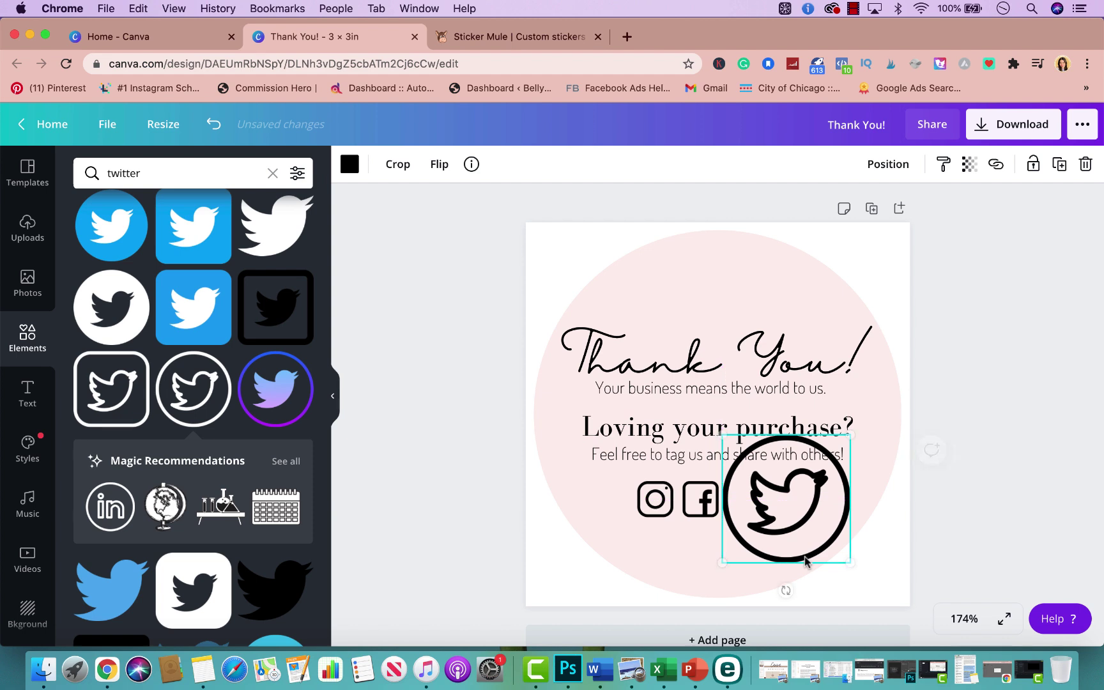
drag(723, 435, 746, 499)
click(838, 496)
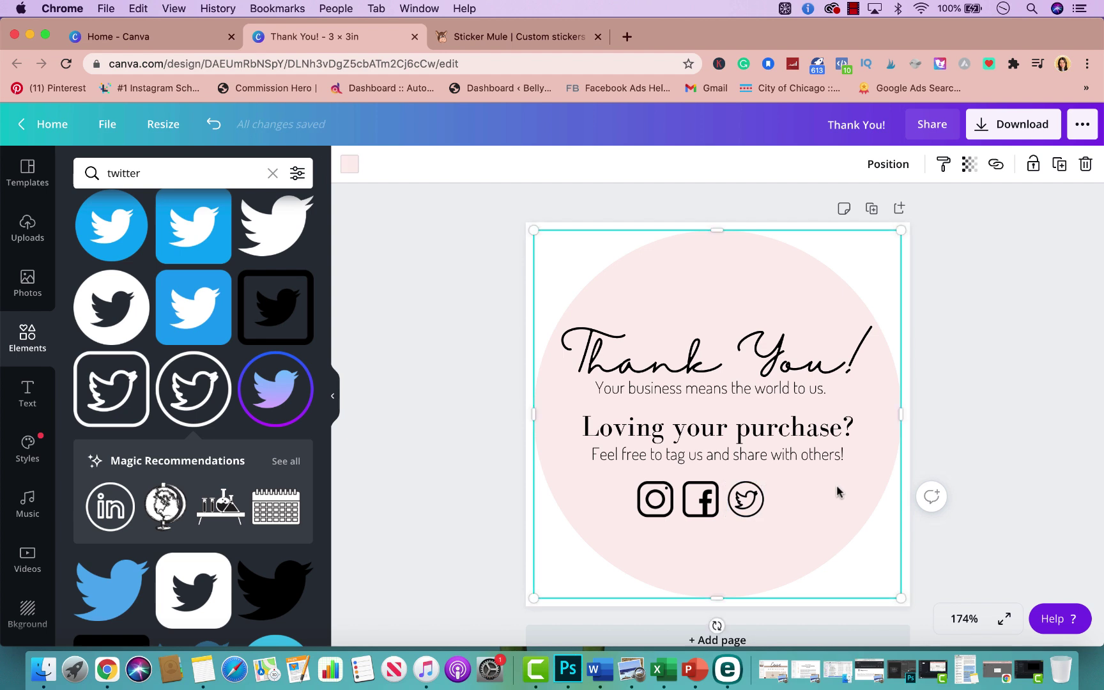
click(754, 508)
key(Delete)
Add the square black Twitter icon, shrunk and placed beside the Facebook icon
click(276, 308)
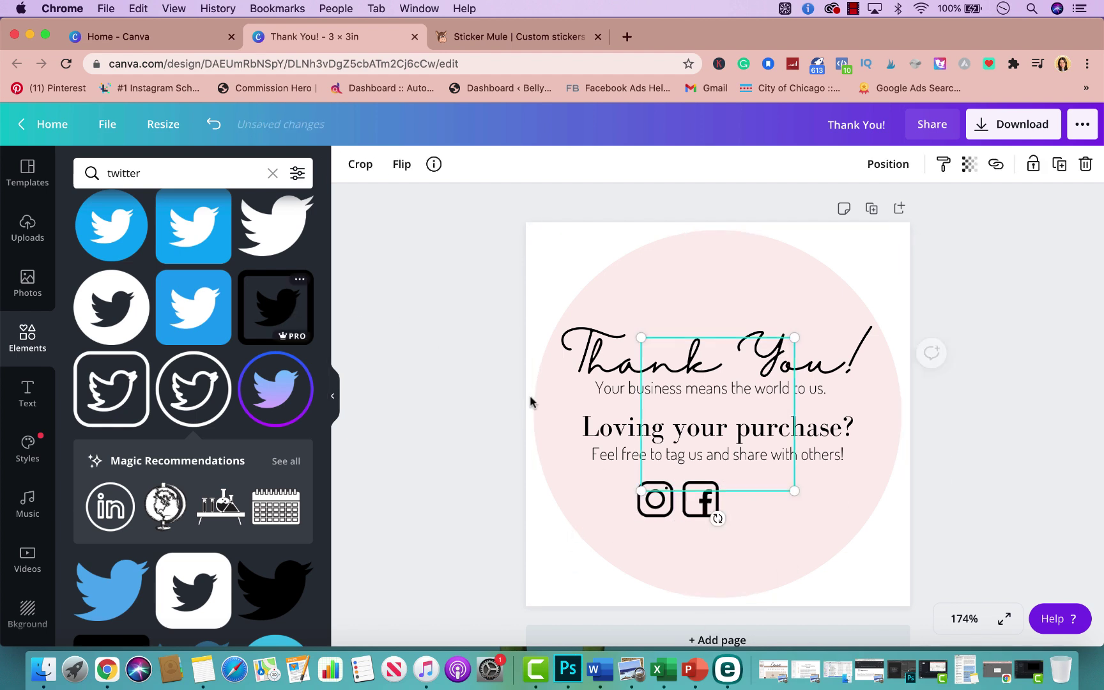
drag(642, 338, 757, 520)
click(814, 504)
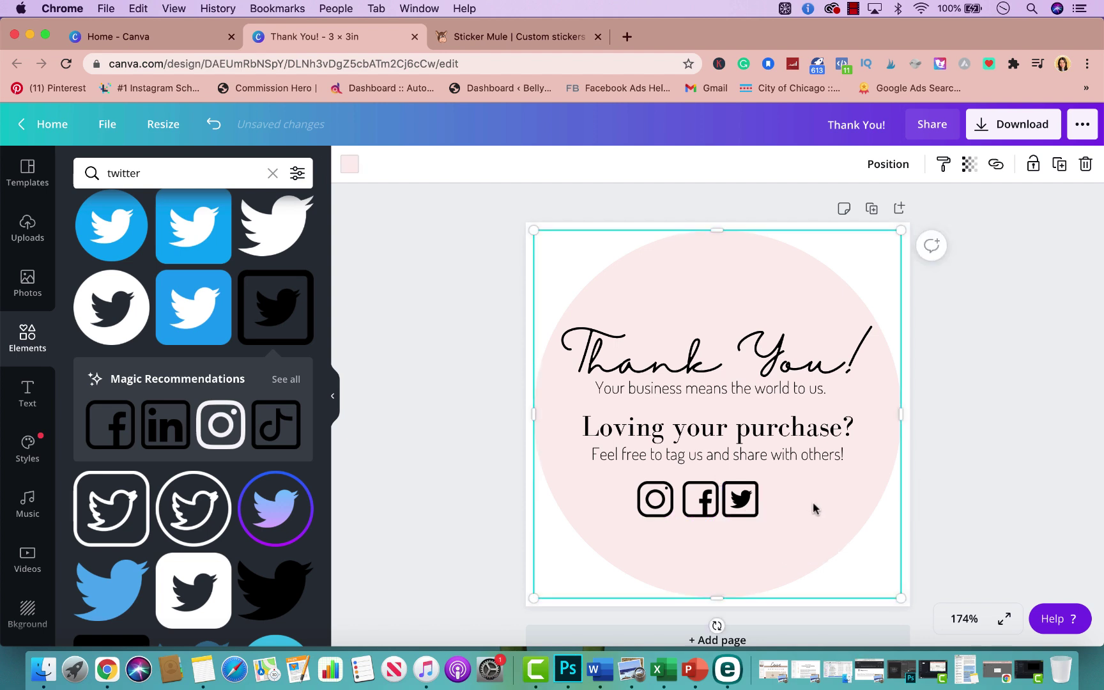
Shift the Instagram, Facebook and Twitter icons along the guides so the row is evenly spaced
scroll(195, 489, down, 3)
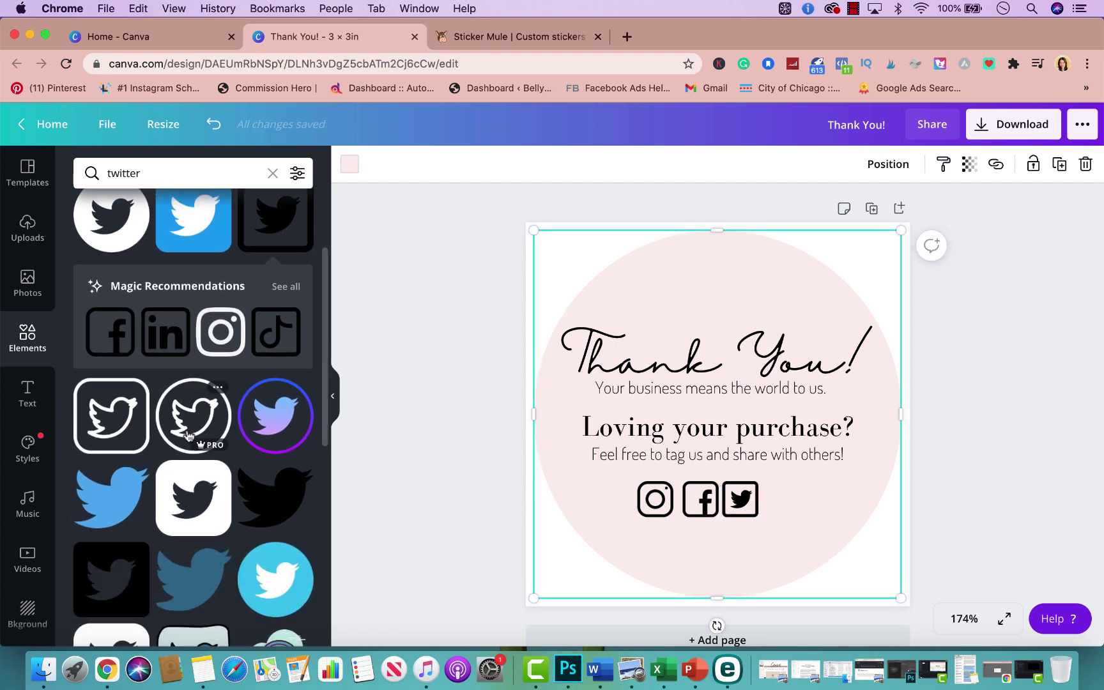
scroll(195, 489, down, 10)
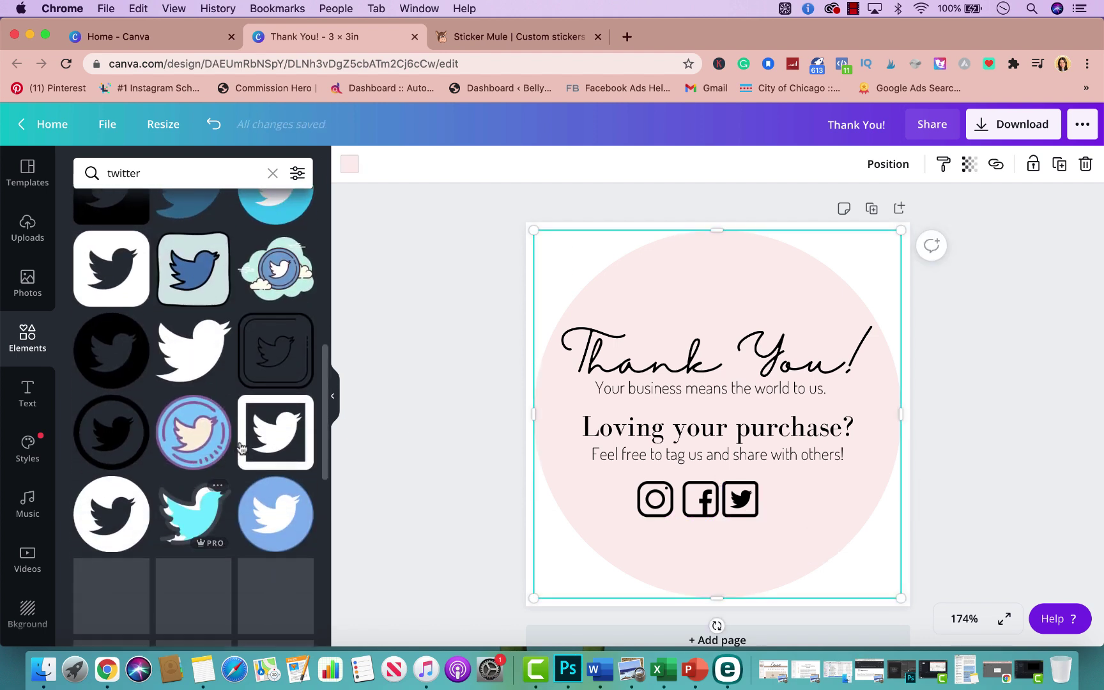
drag(743, 502, 791, 514)
drag(702, 499, 720, 499)
drag(656, 499, 665, 504)
drag(772, 500, 782, 492)
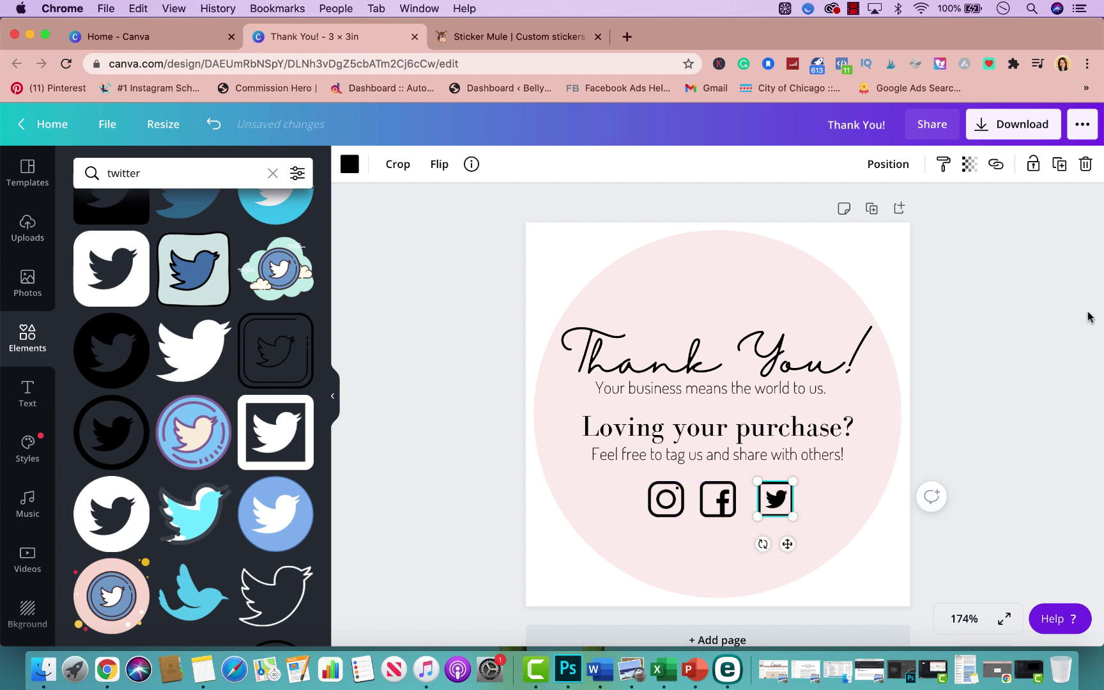
click(1090, 317)
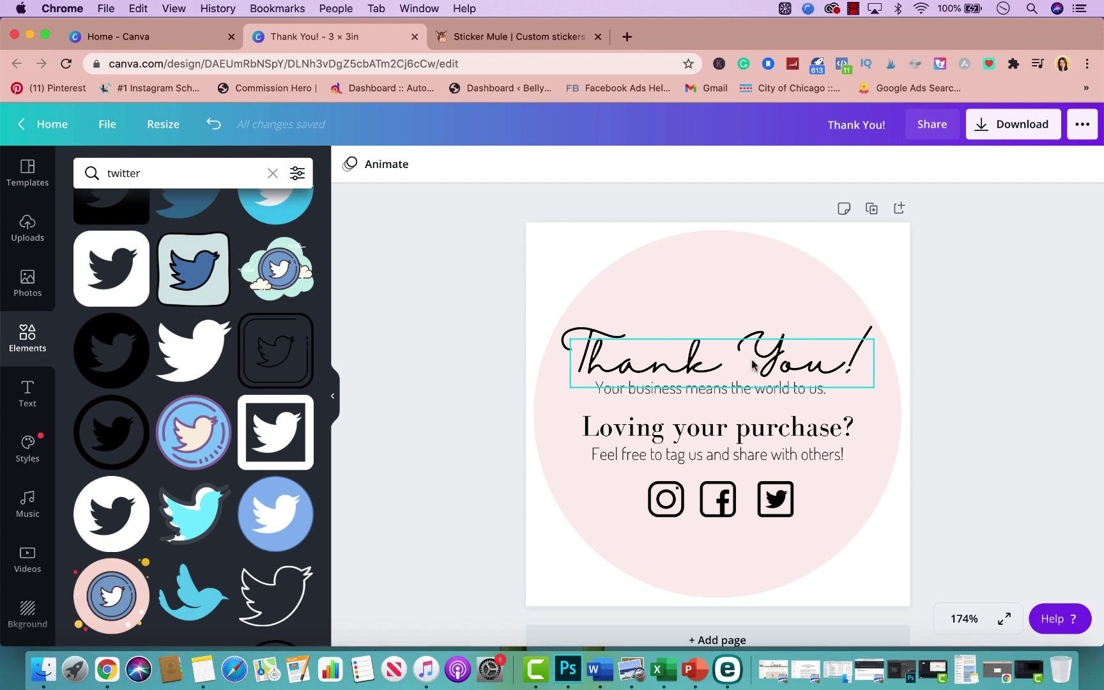
click(28, 408)
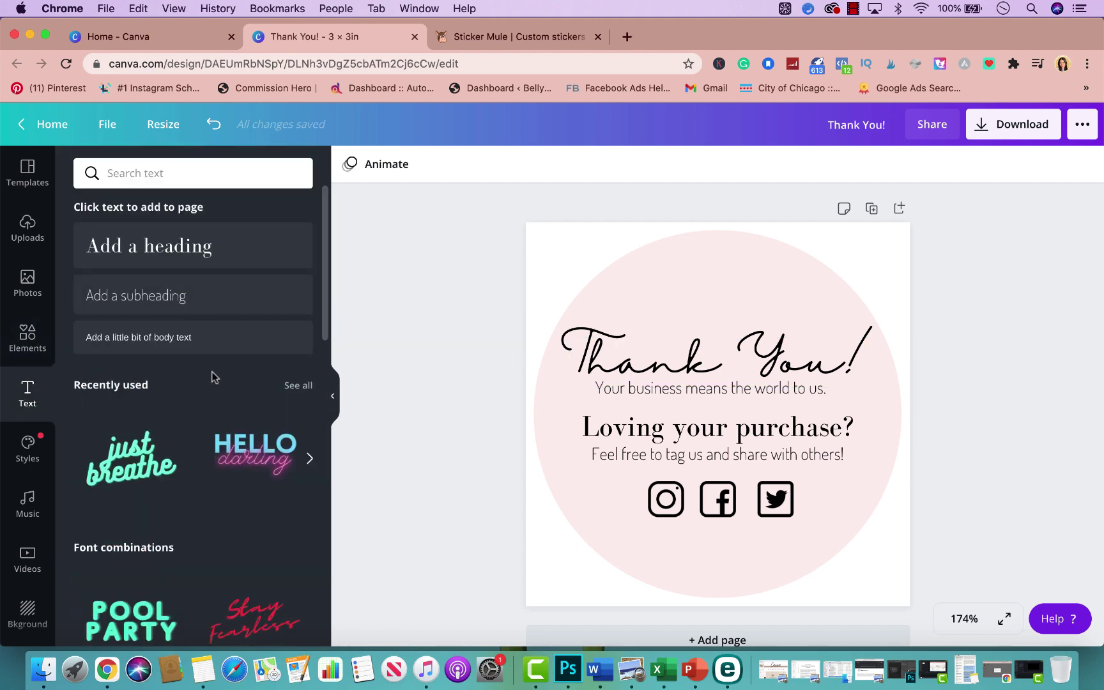
click(179, 298)
drag(788, 396, 788, 524)
click(762, 535)
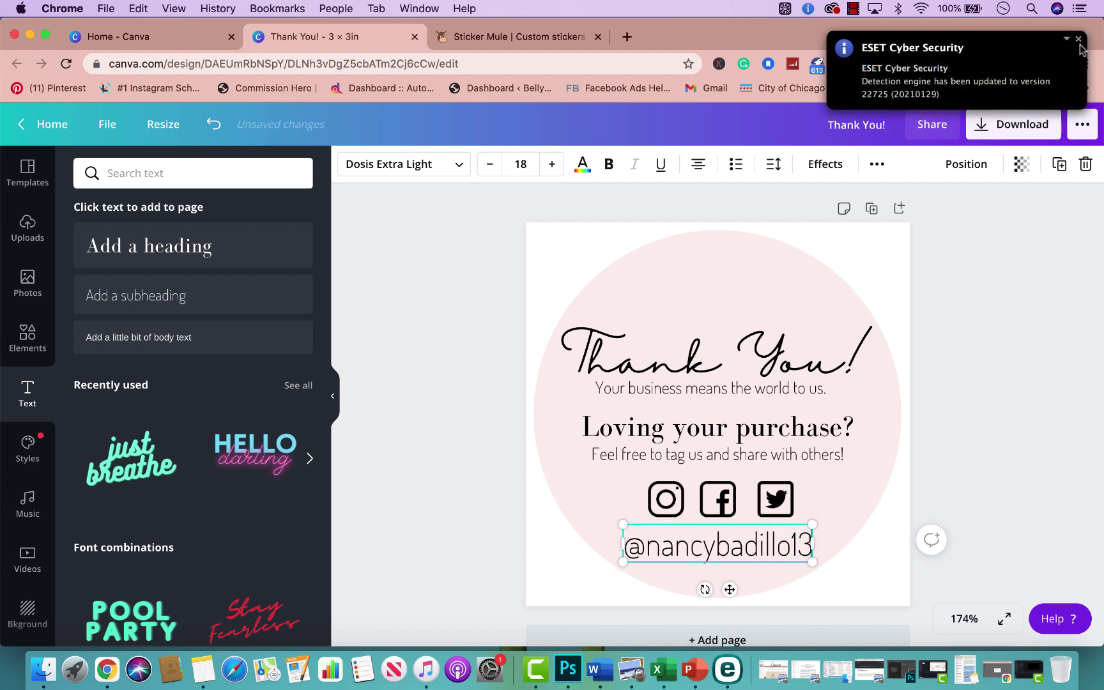
Shrink the handle text to about 10.6 and centre it beneath the icons
click(1080, 39)
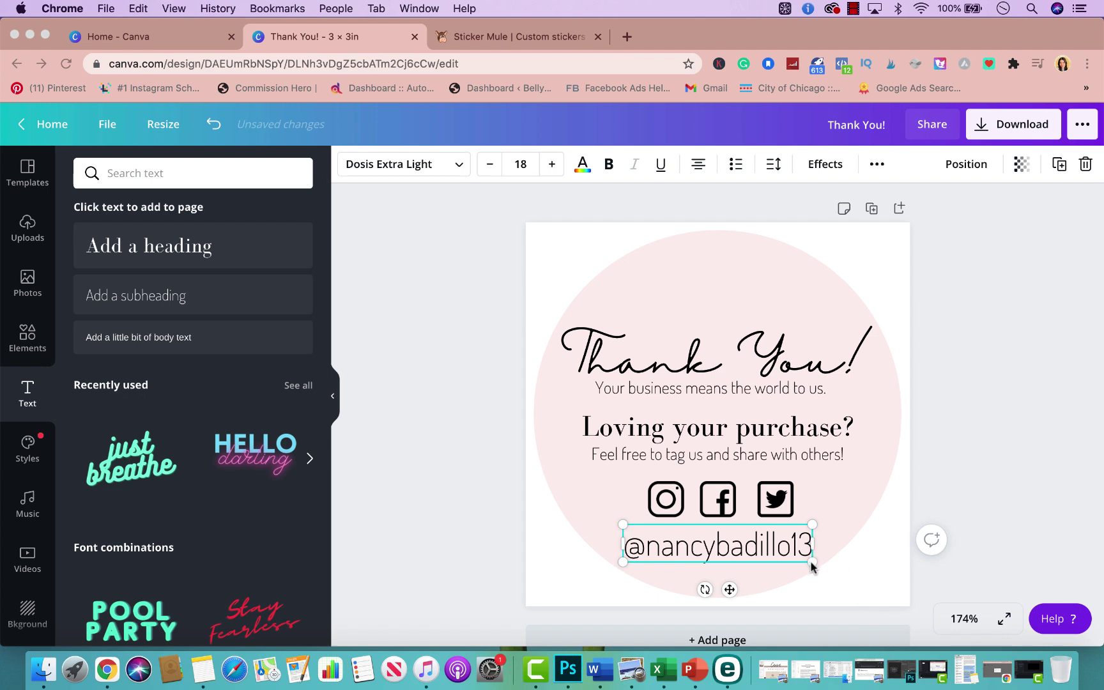
drag(813, 563, 738, 557)
drag(695, 524, 735, 534)
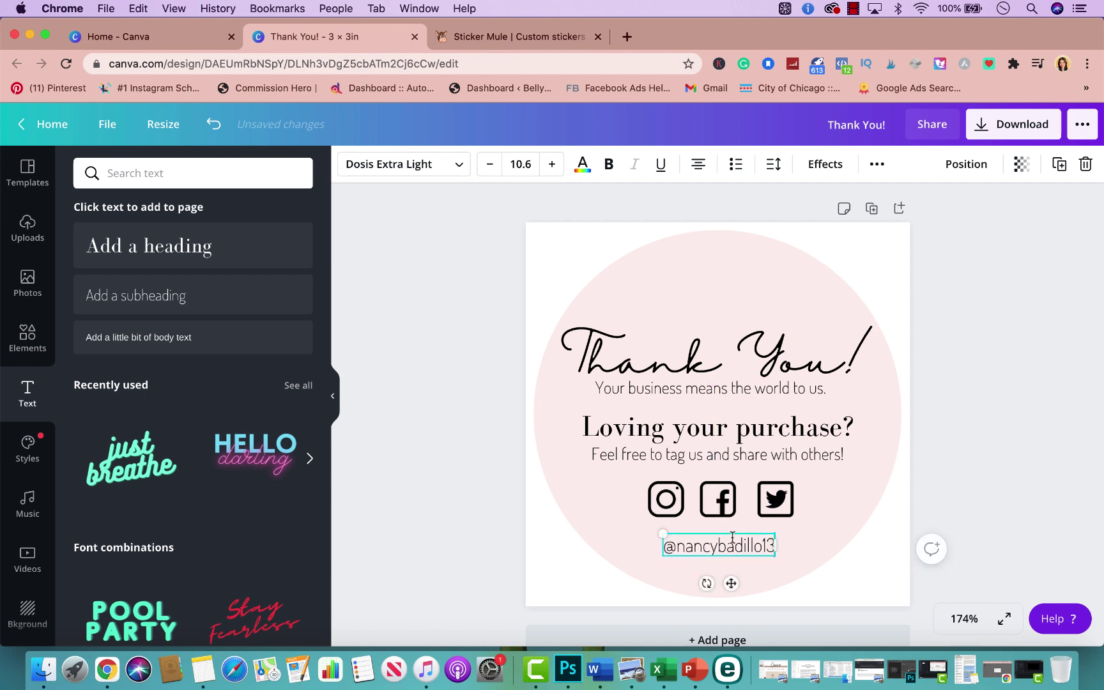
Make the handle text bold and change its font to Neue Montreal
click(609, 166)
click(609, 166)
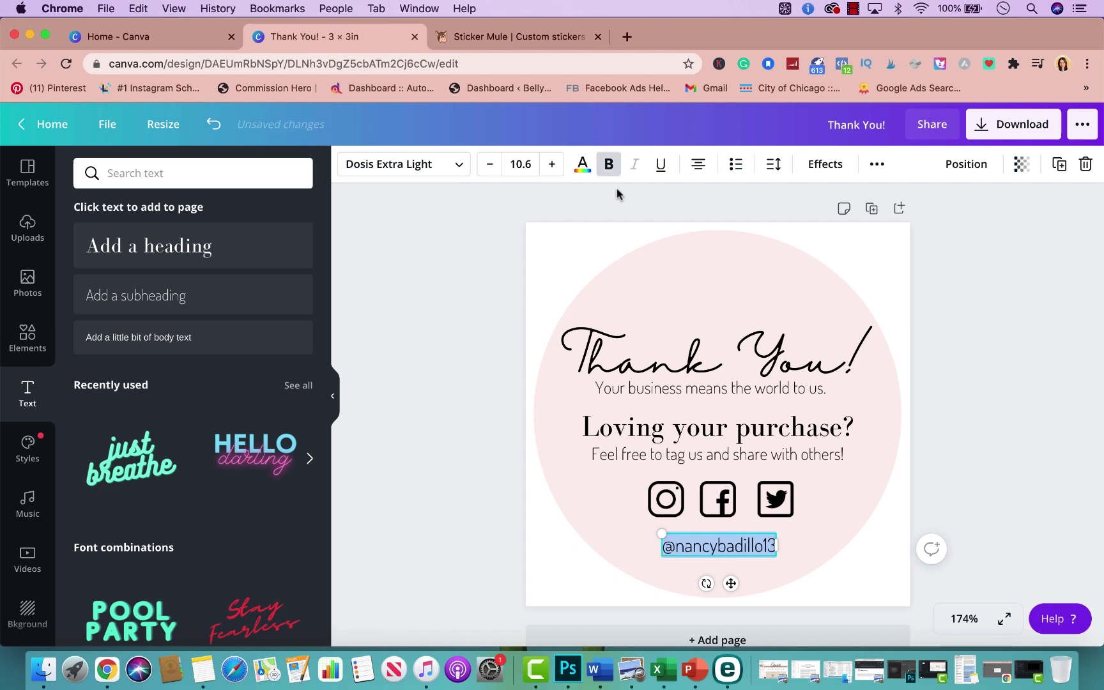
click(482, 548)
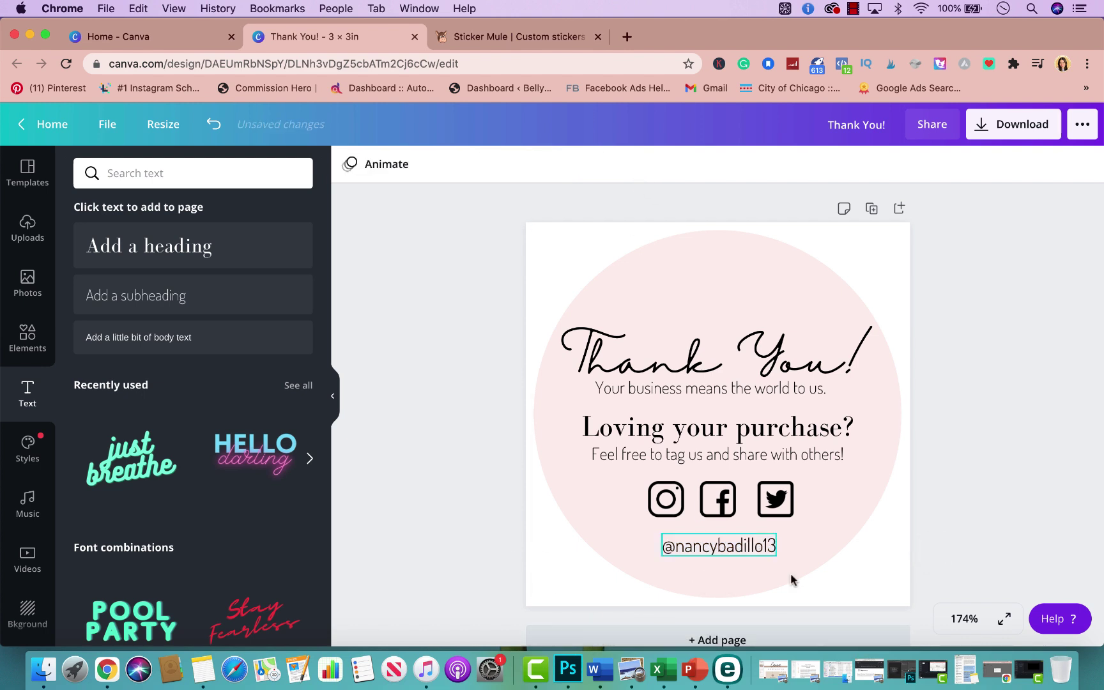
double_click(720, 554)
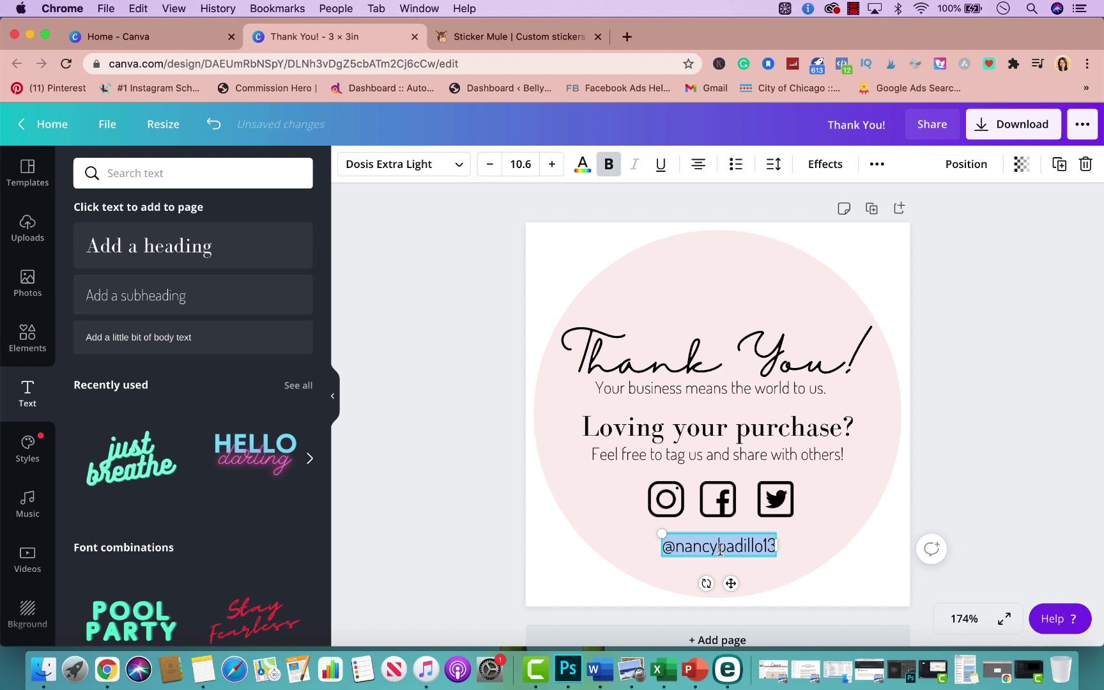
click(453, 165)
scroll(232, 392, down, 5)
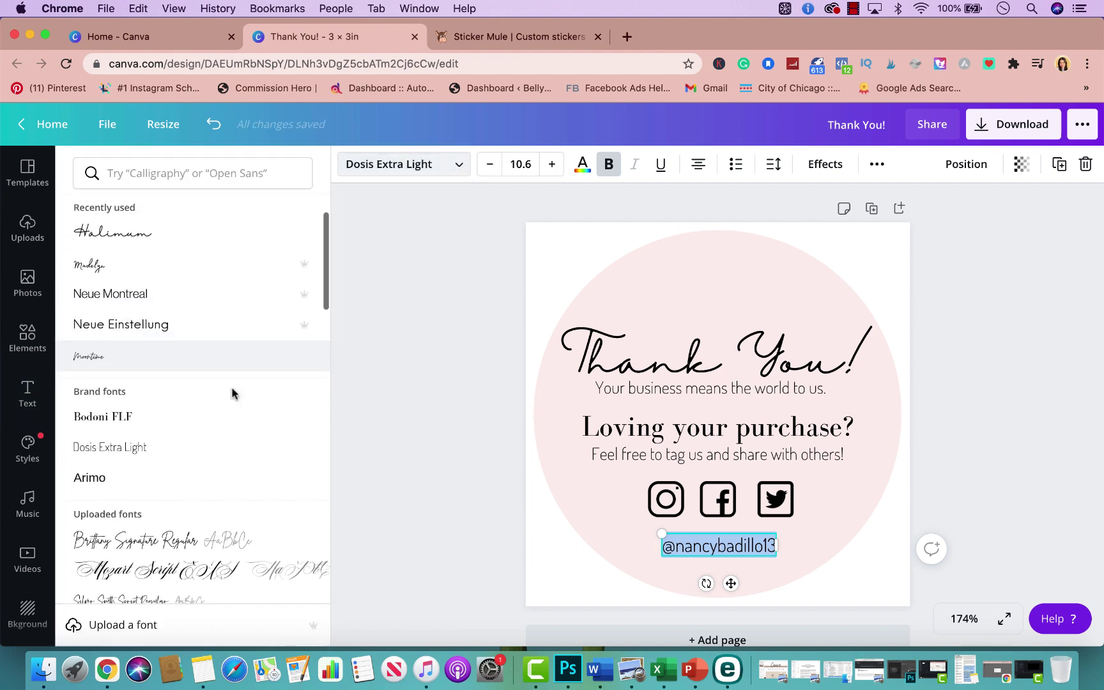
scroll(230, 390, up, 2)
click(211, 319)
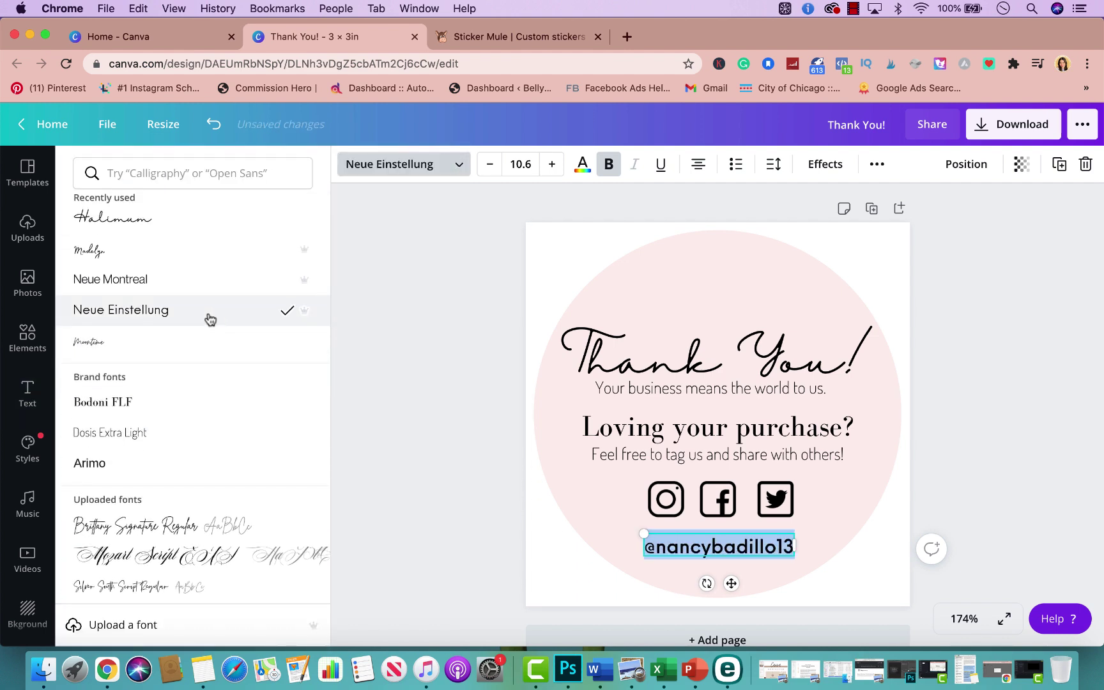
click(195, 293)
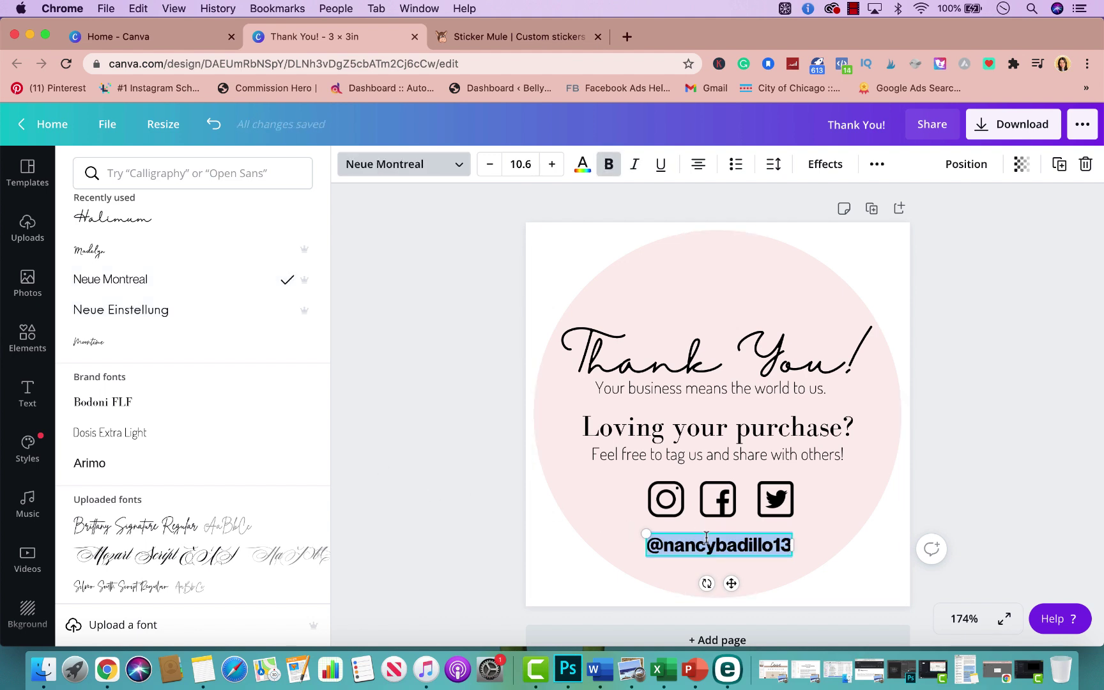
Shrink the handle to size 9.2 and centre it under the social icons
drag(646, 532, 665, 538)
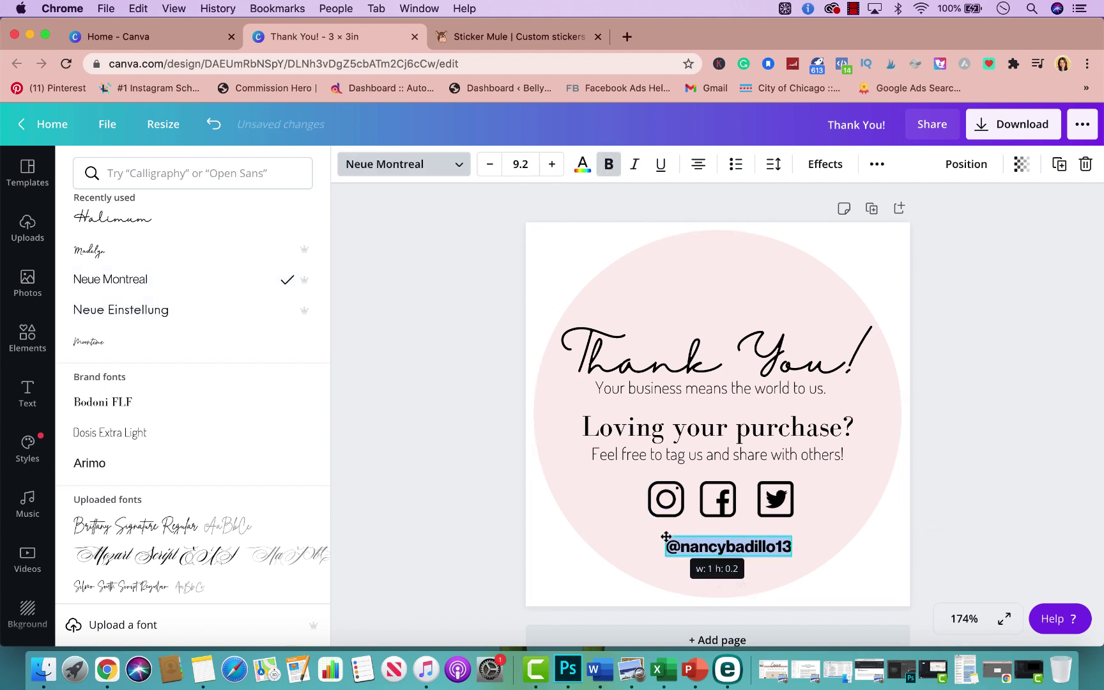
click(976, 466)
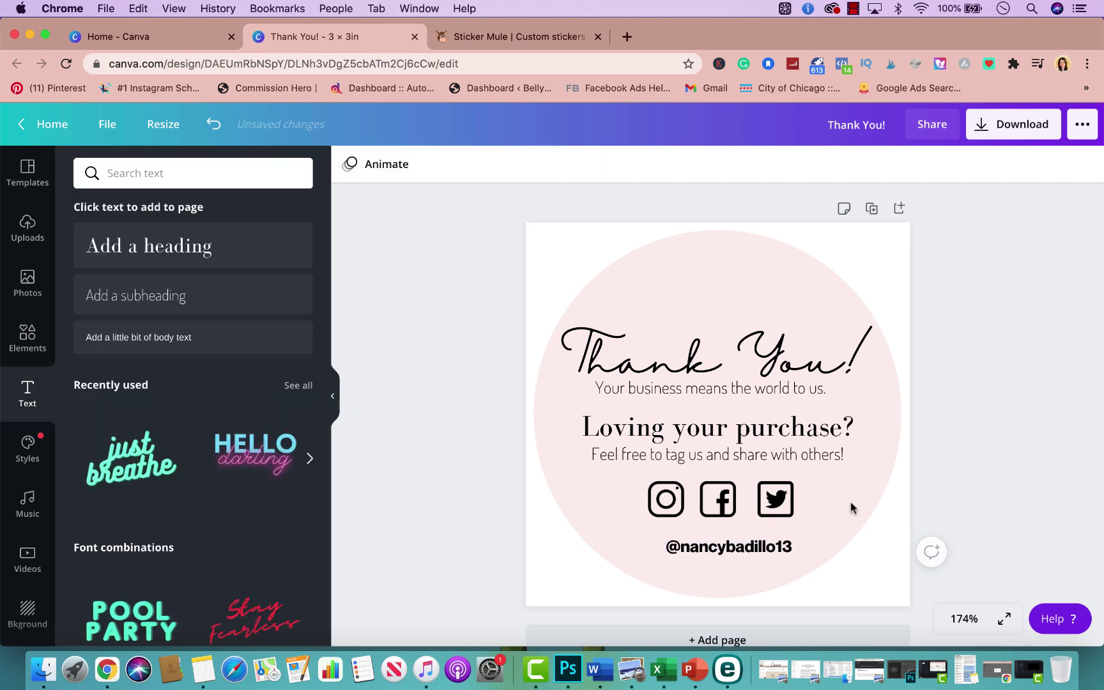
drag(756, 547, 749, 544)
Nudge the Thank You! script title slightly upward along the pink centre guide
click(1029, 394)
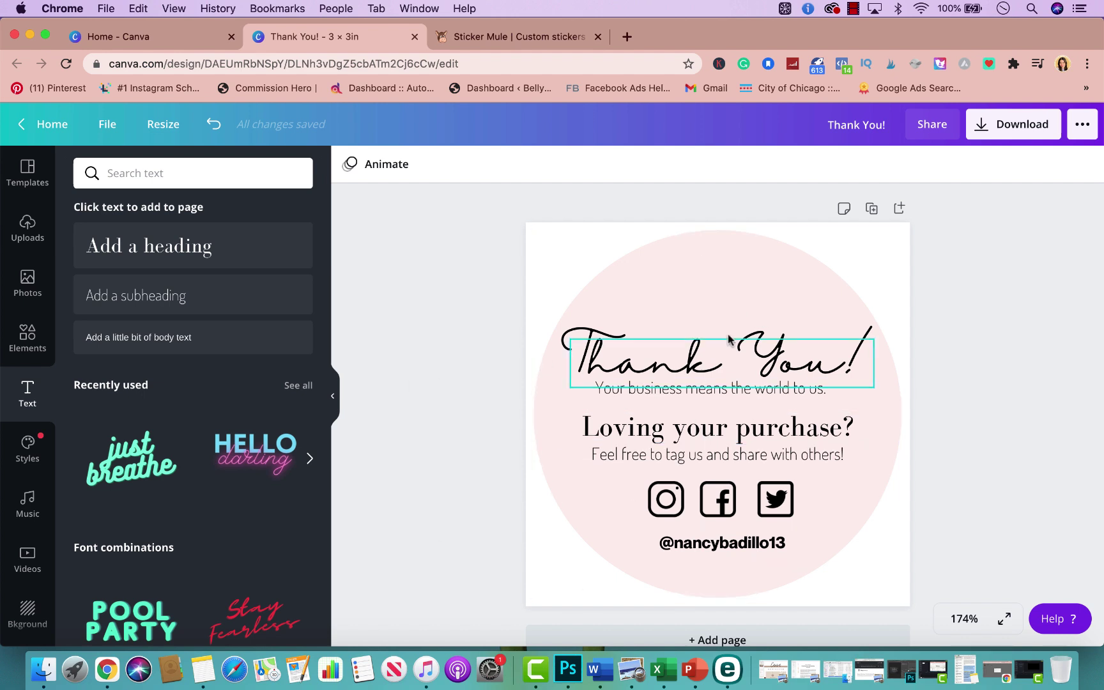
drag(761, 351, 807, 356)
click(1002, 269)
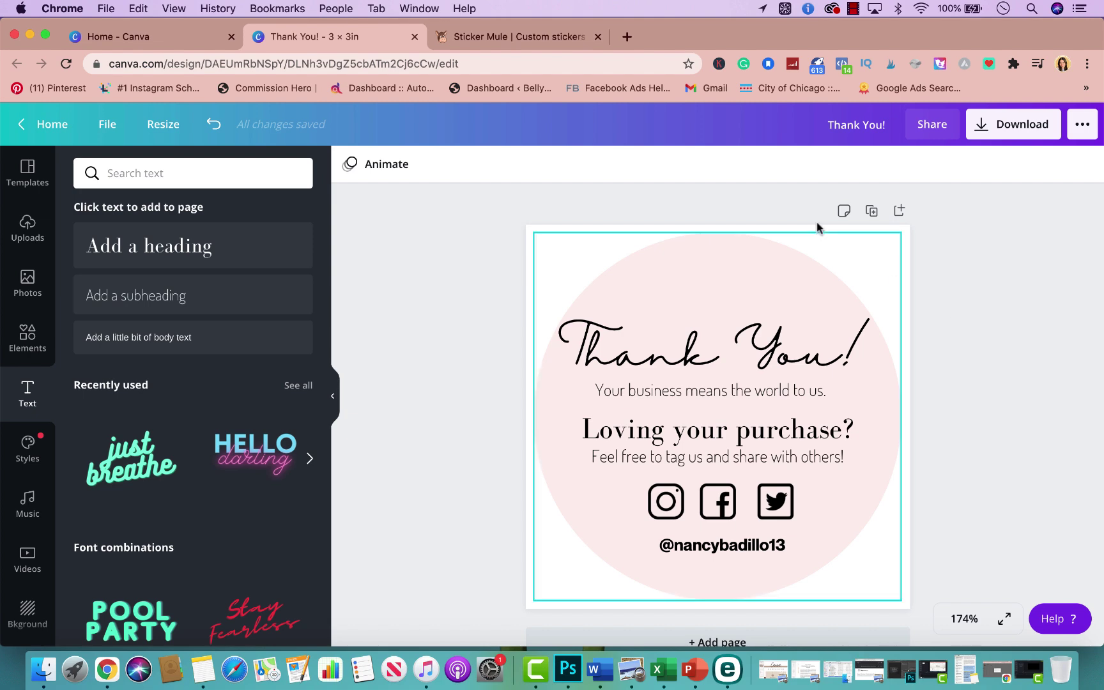
Download Thank You!.png as a transparent-background PNG, then switch to the Sticker Mule tab
click(1017, 128)
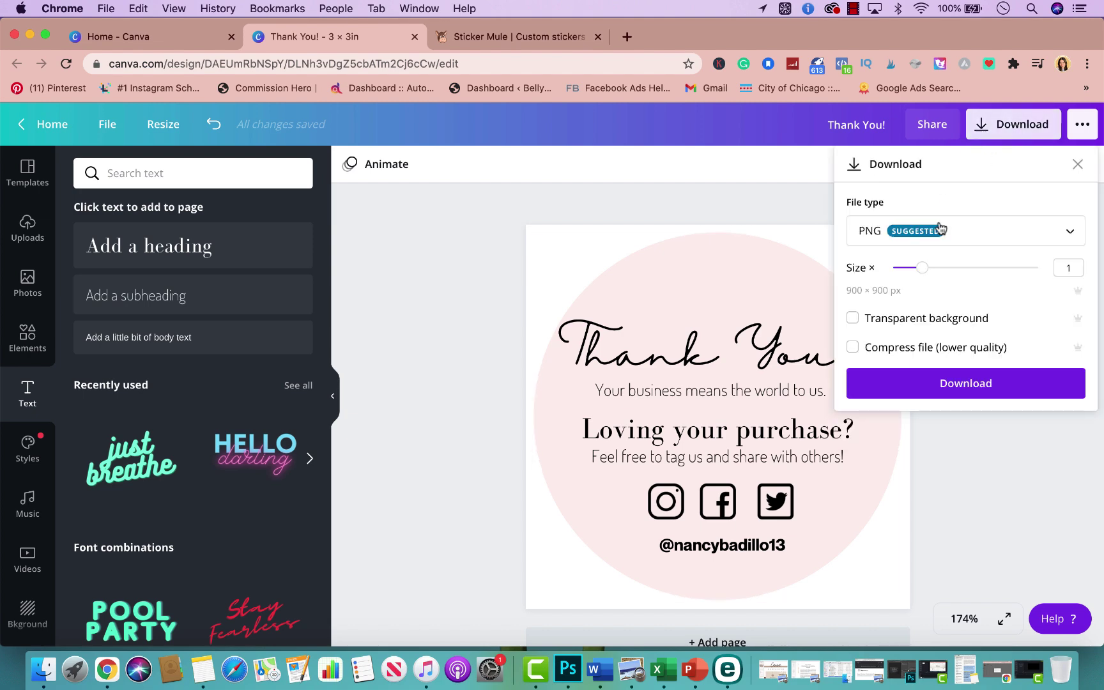
click(852, 319)
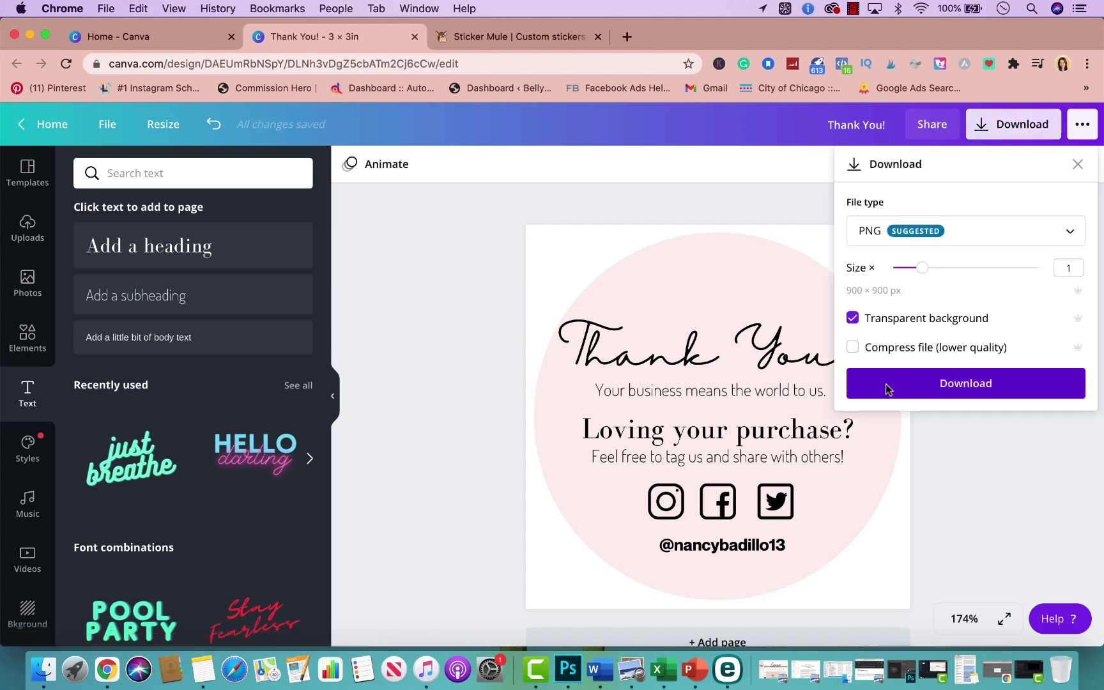
click(887, 386)
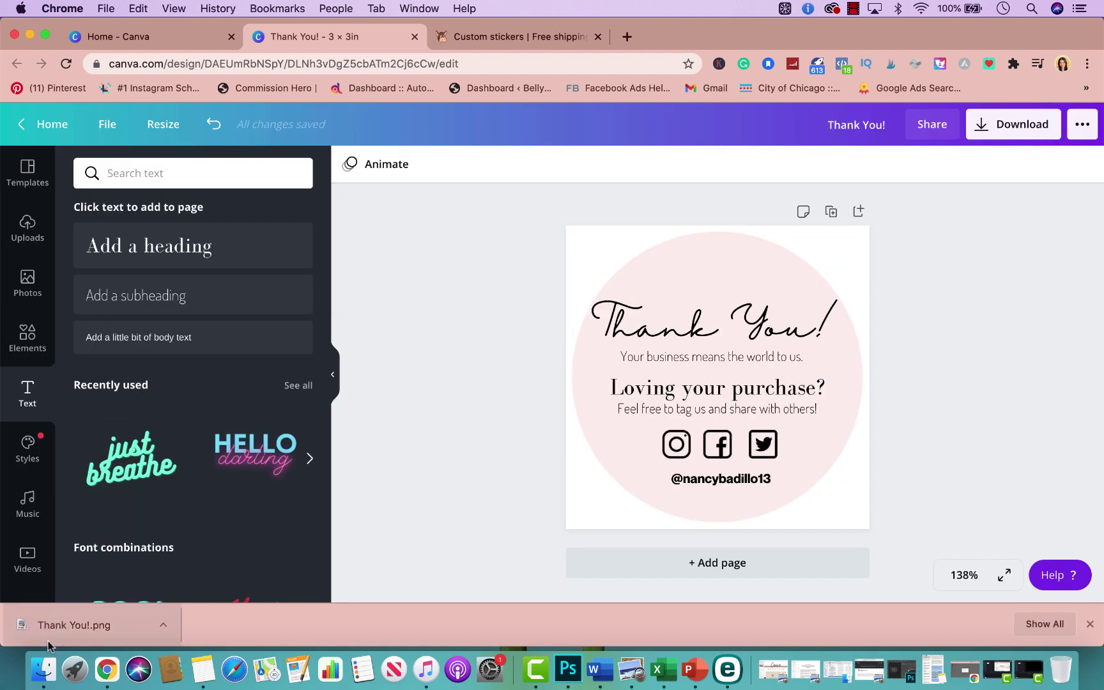
click(470, 38)
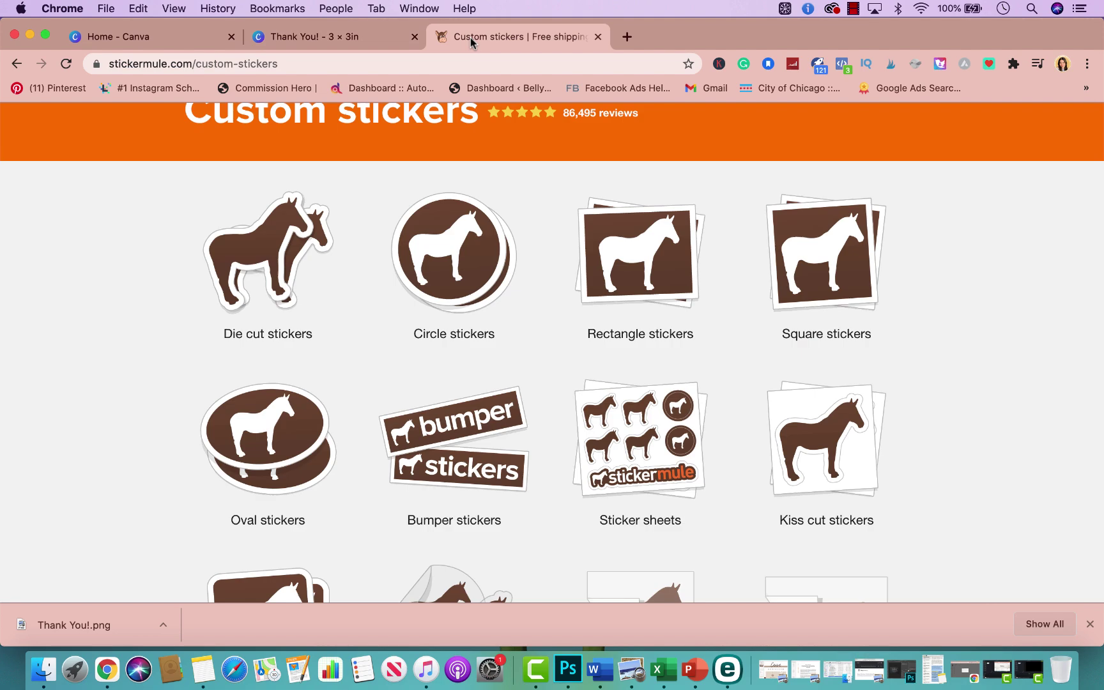
Go from the Sticker Mule home page through Custom stickers to the Circle stickers page
scroll(513, 185, up, 3)
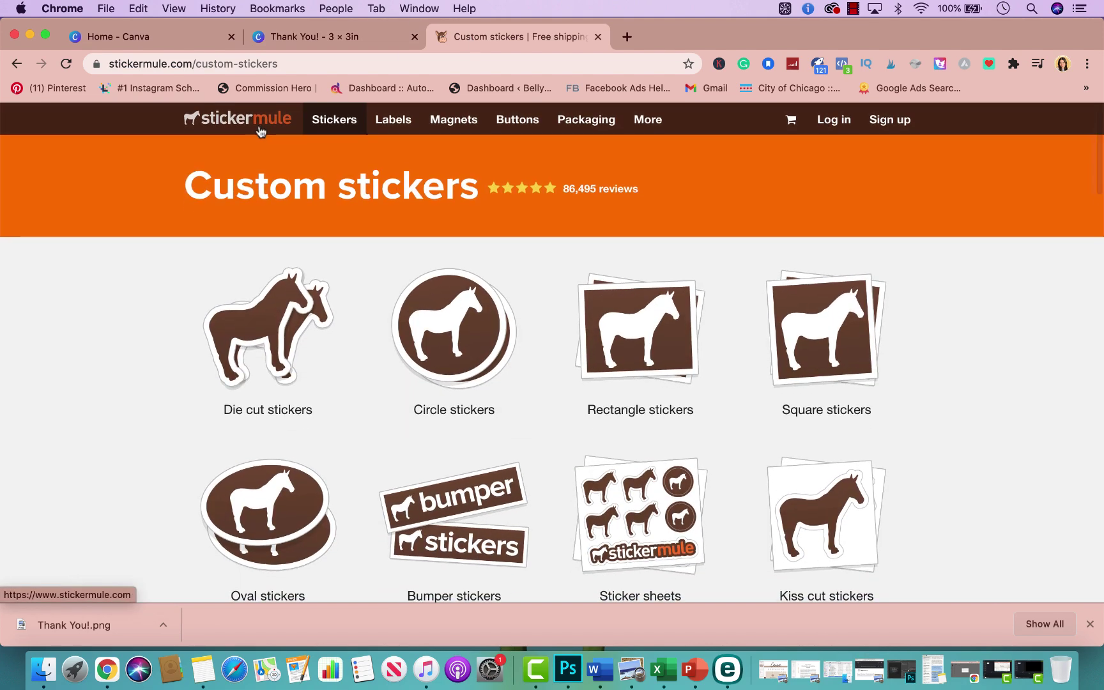
click(263, 130)
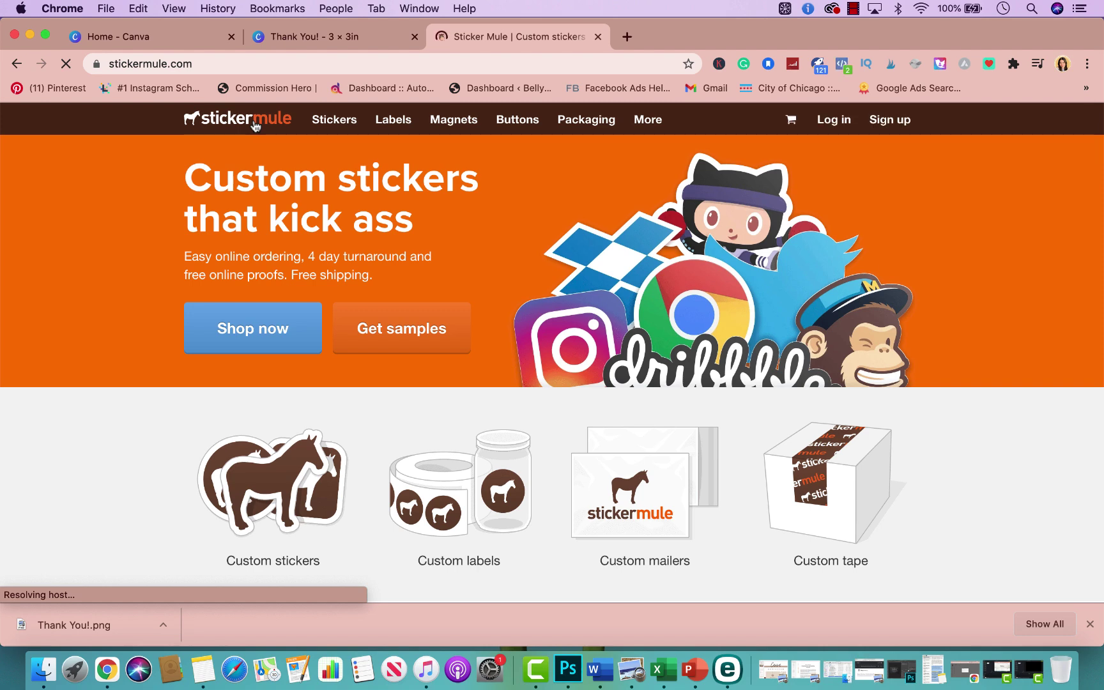
scroll(434, 291, down, 5)
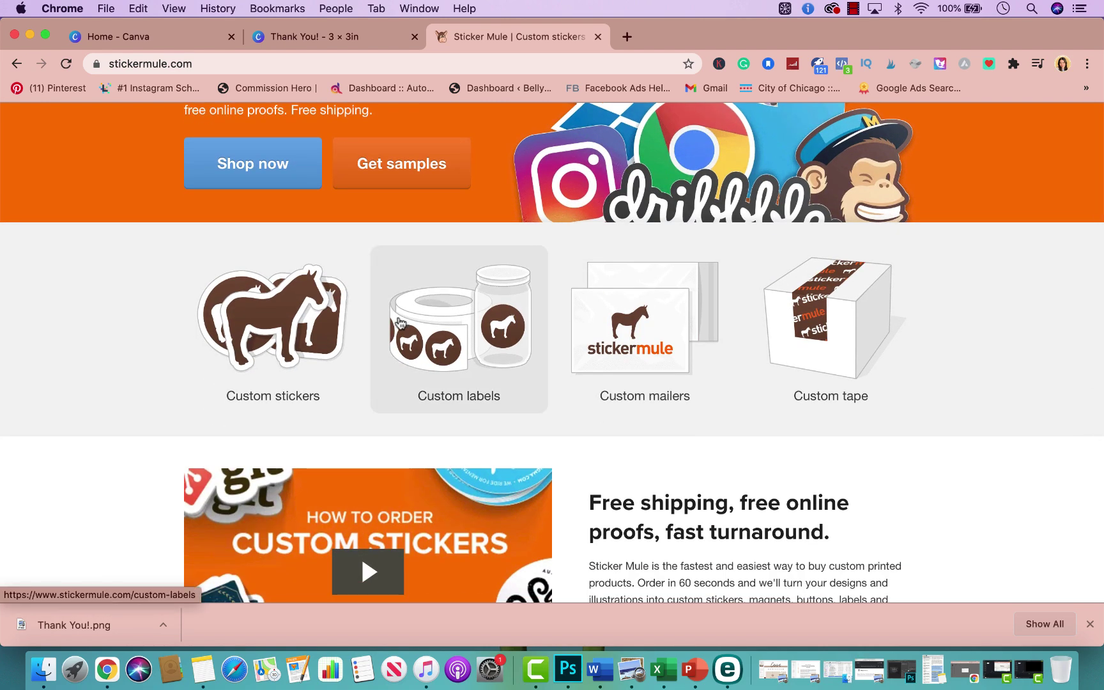
click(269, 315)
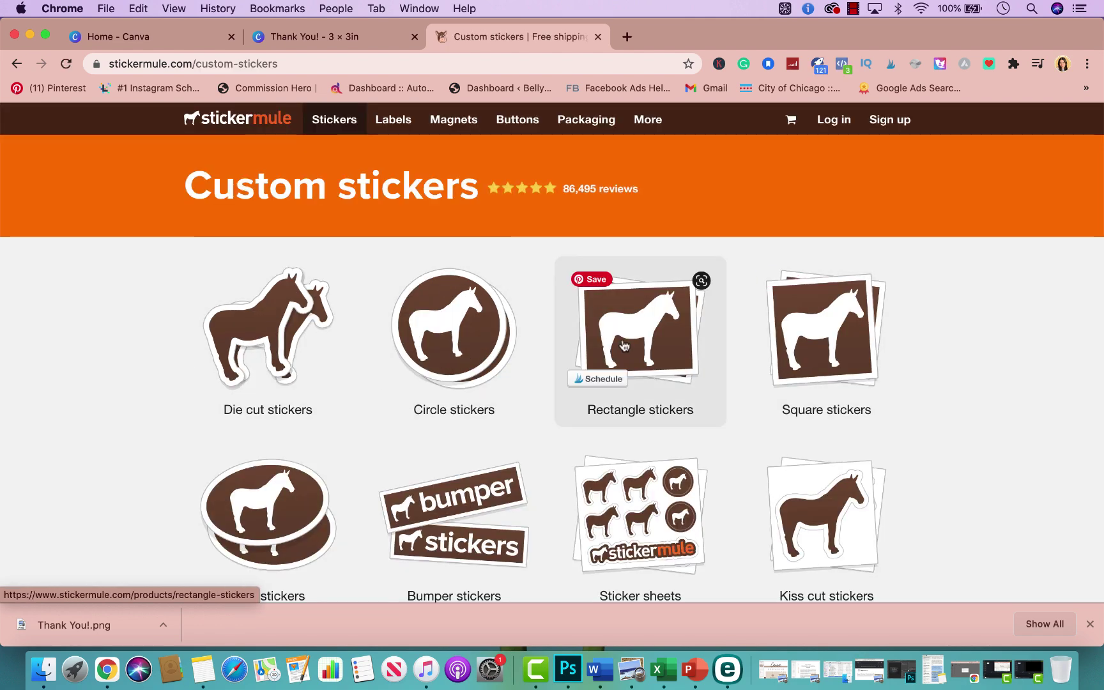
scroll(451, 402, down, 3)
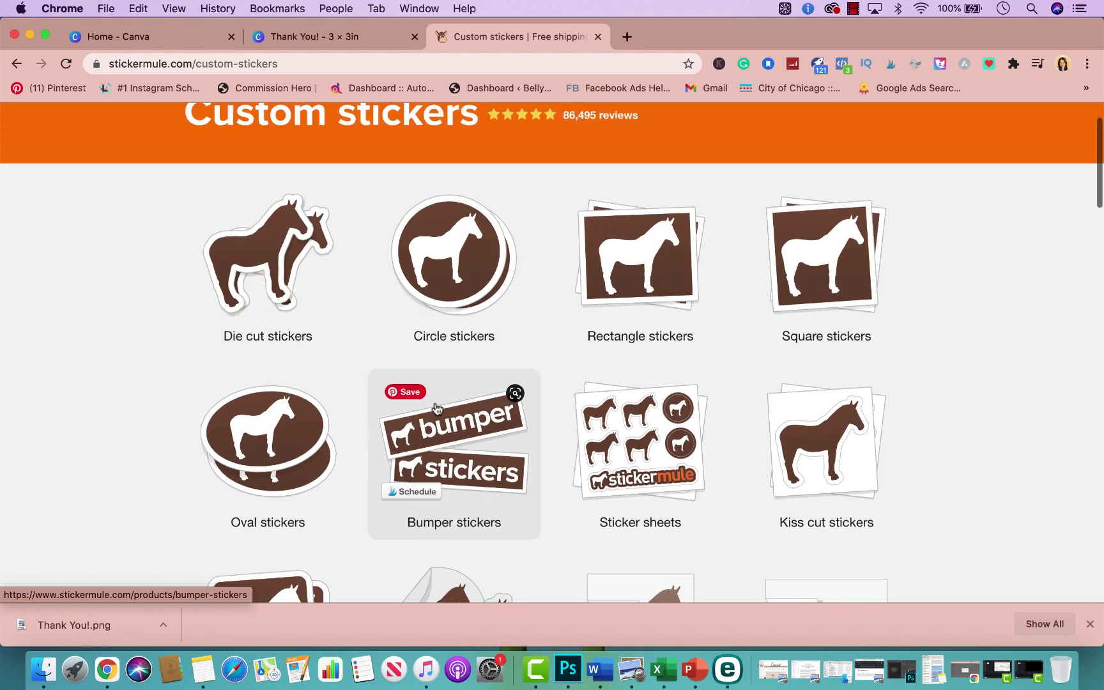
scroll(481, 481, up, 3)
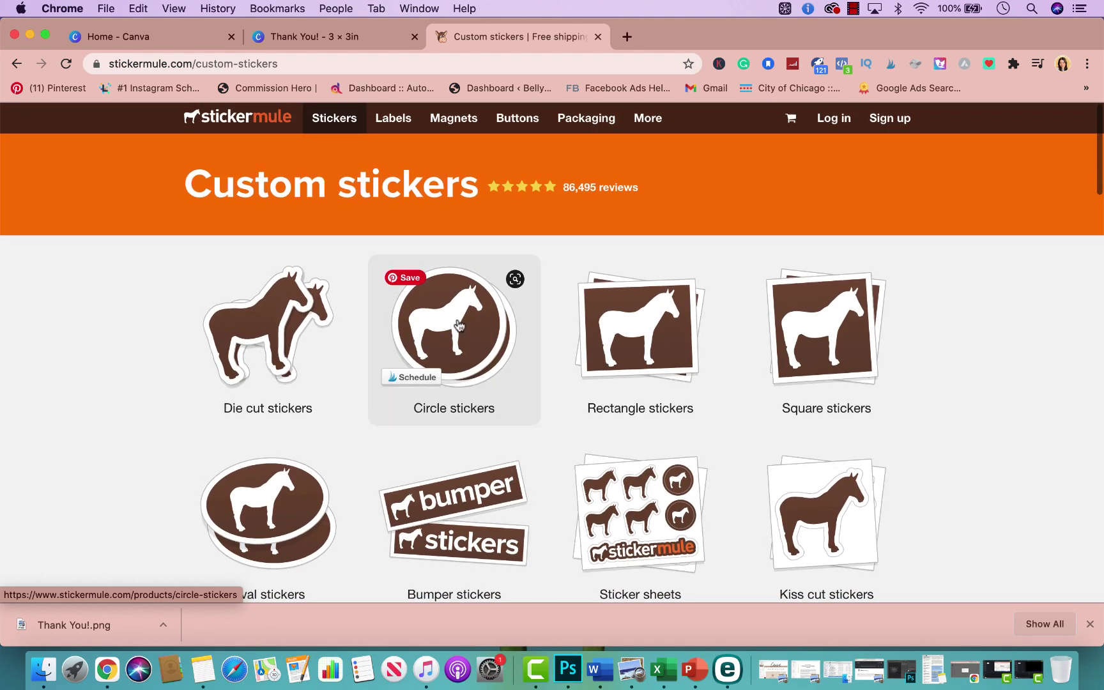
click(459, 325)
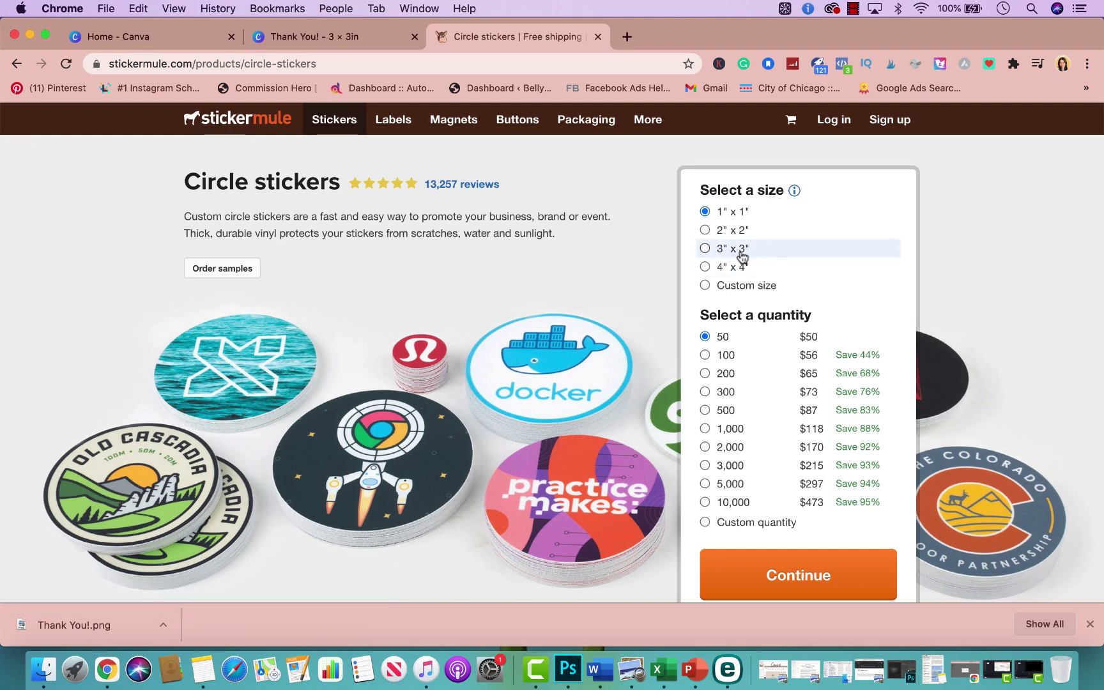
Choose 3" x 3" circle stickers at quantity 50 and continue to artwork upload
click(705, 249)
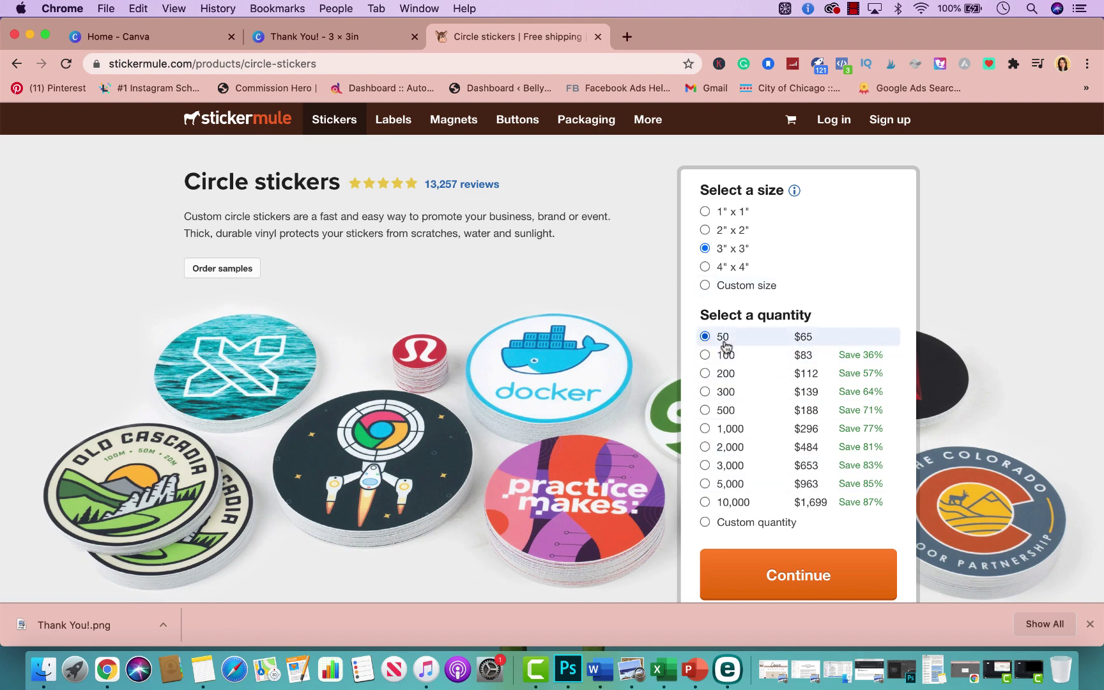
click(726, 579)
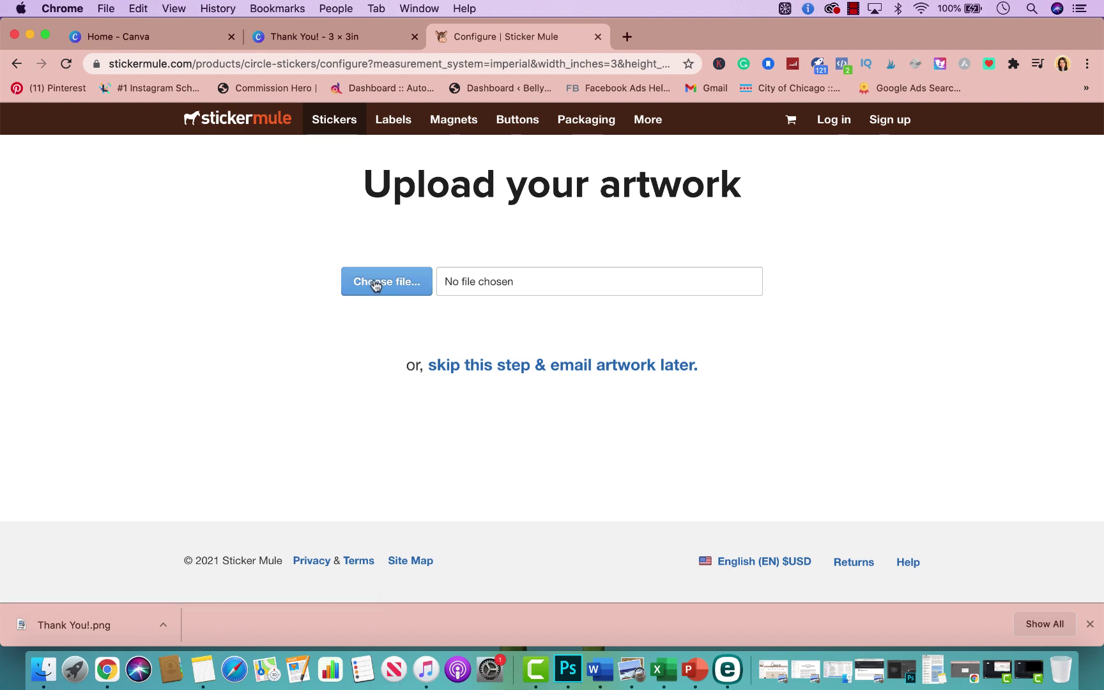
Upload Thank You!.png, found by searching 'thank you', and add the 50 stickers to the cart
click(376, 283)
click(699, 91)
text(thanks)
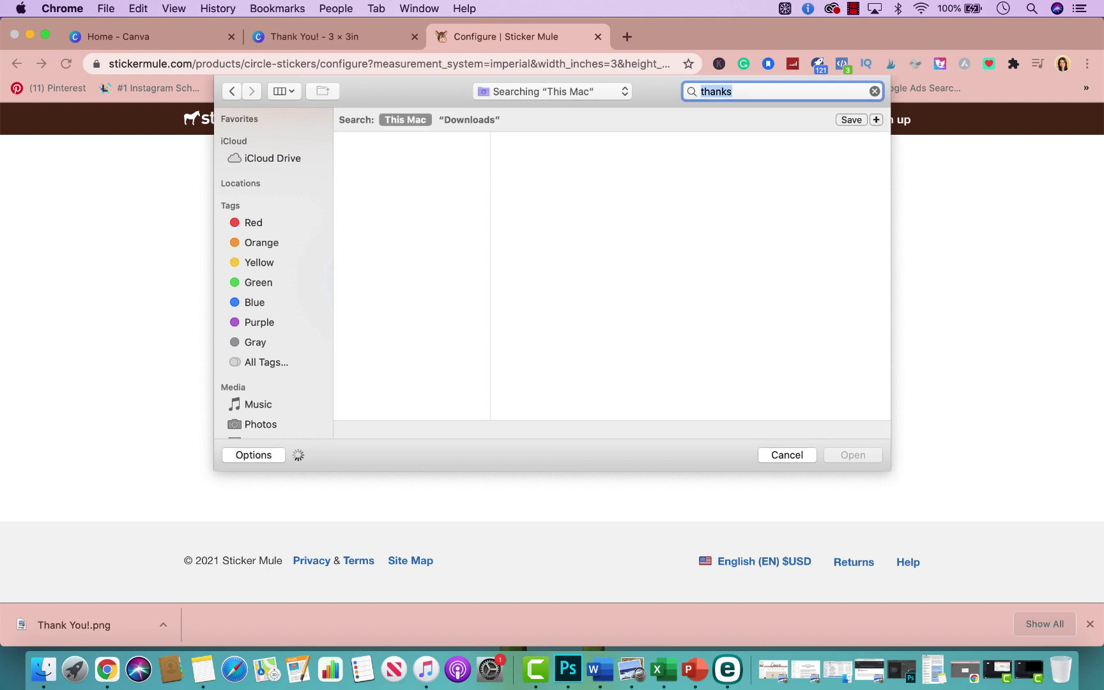
double_click(715, 91)
text(thank you)
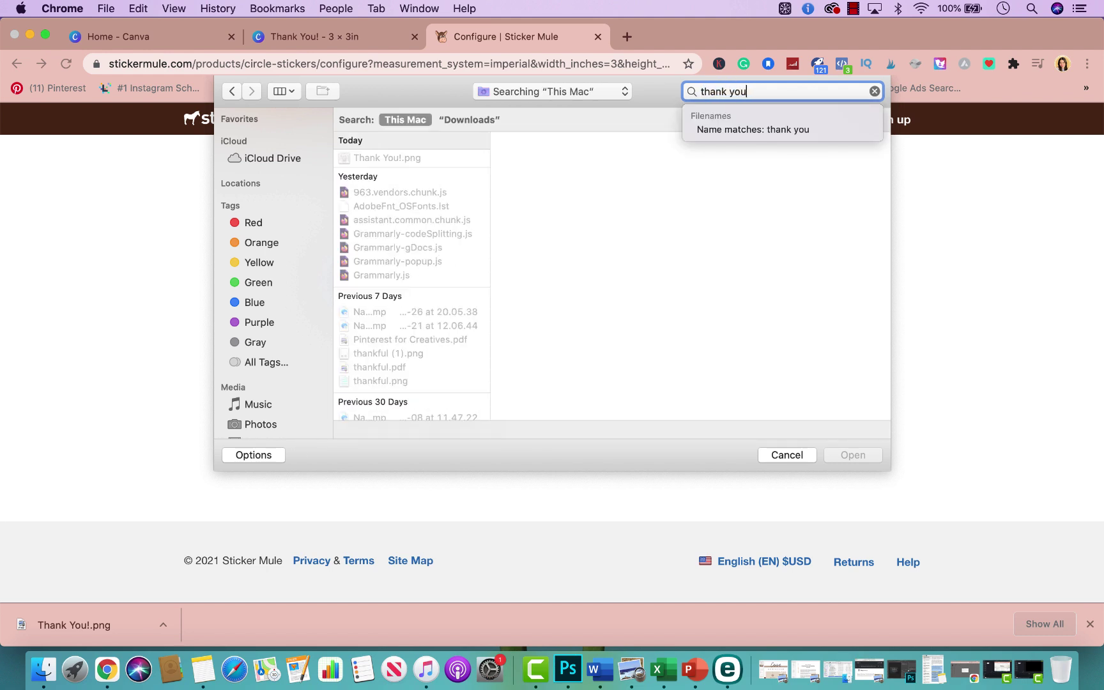
click(424, 160)
click(424, 160)
click(874, 455)
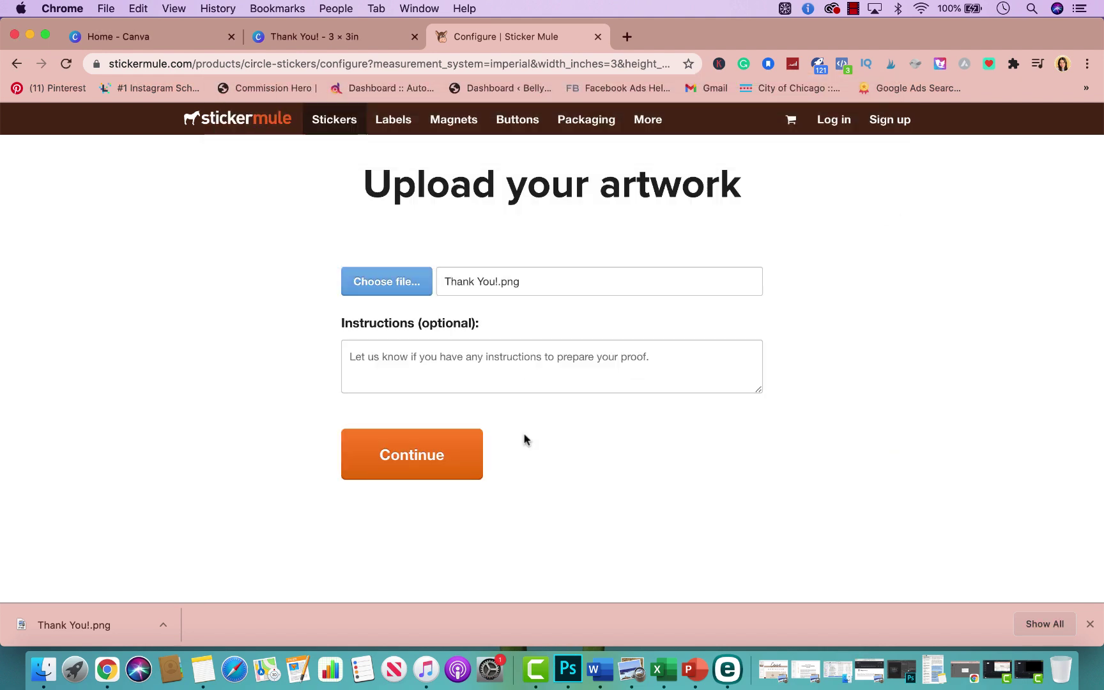
click(454, 453)
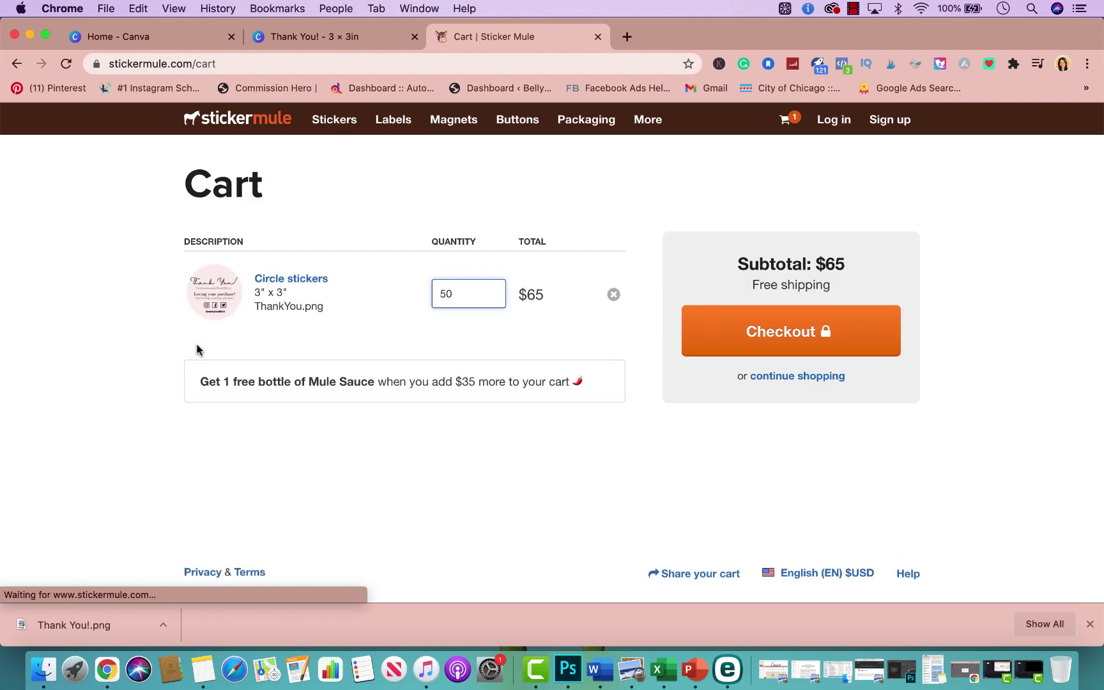
mouse_move(214, 310)
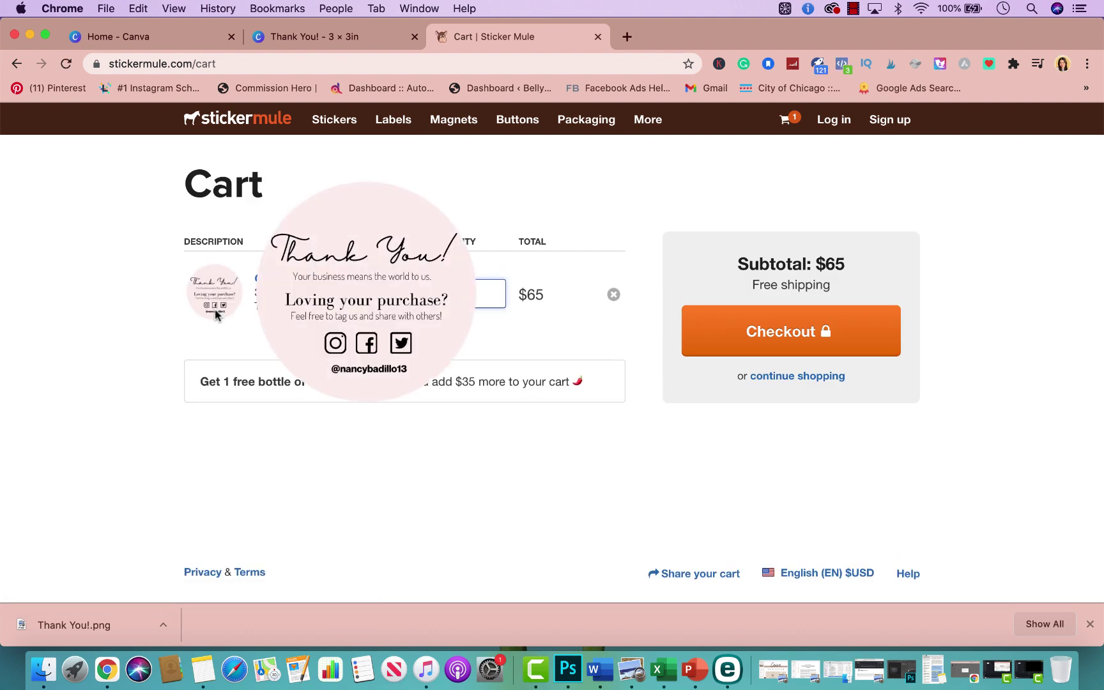